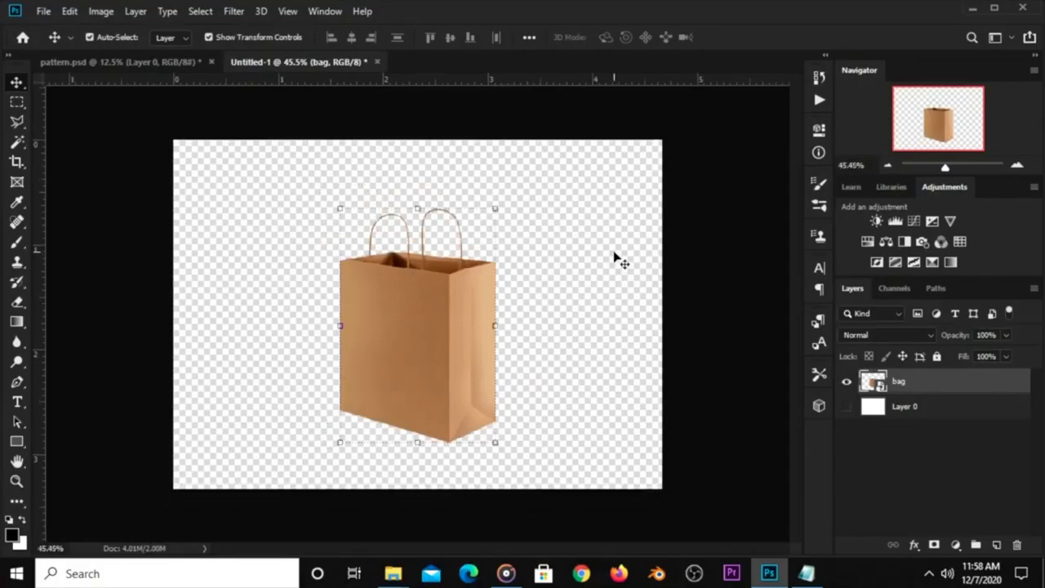
- Zoom to 50%, nudge the bag slightly lower, and rasterize the bag layer
{"action": "key", "text": "ctrl+plus"}
{"action": "left_click_drag", "start_coordinate": [393, 350], "coordinate": [393, 367]}
{"action": "right_click", "coordinate": [934, 383]}
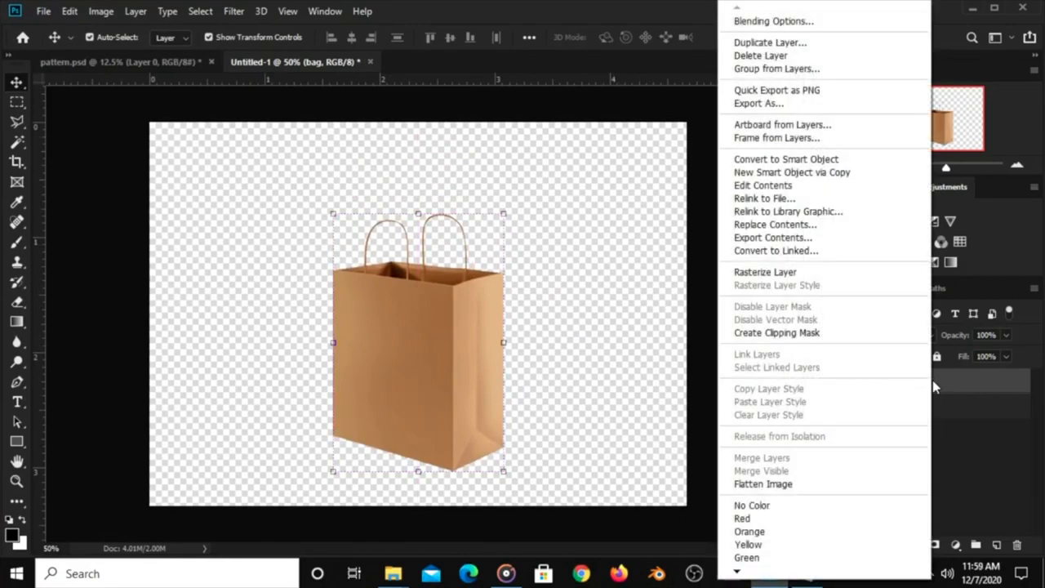
{"action": "left_click", "coordinate": [765, 272]}
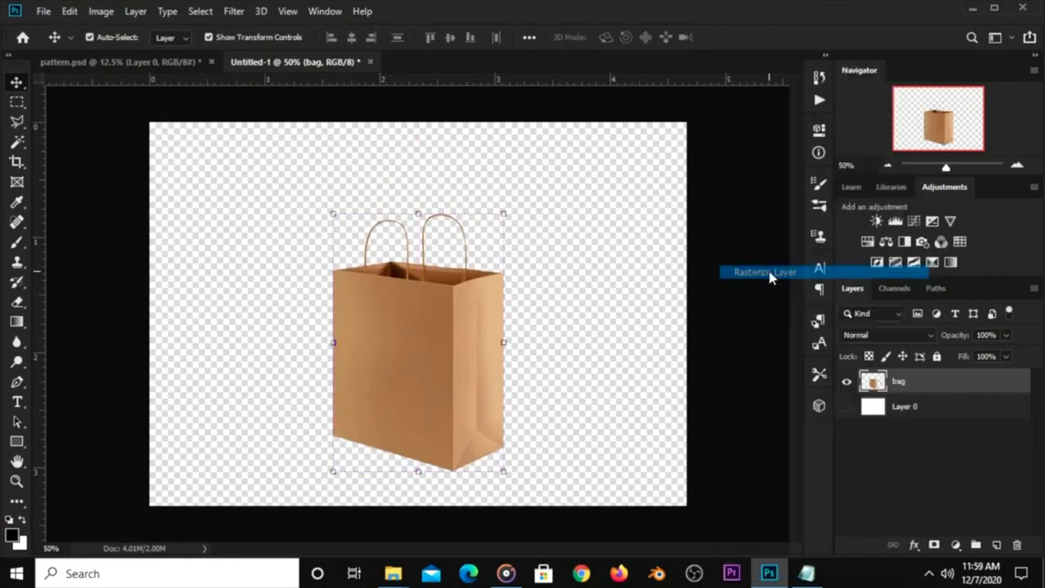
- Toggle the bag layer's visibility off and on, deselect it, and switch to pattern.psd
{"action": "left_click", "coordinate": [844, 382]}
{"action": "left_click", "coordinate": [846, 381]}
{"action": "left_click", "coordinate": [741, 307]}
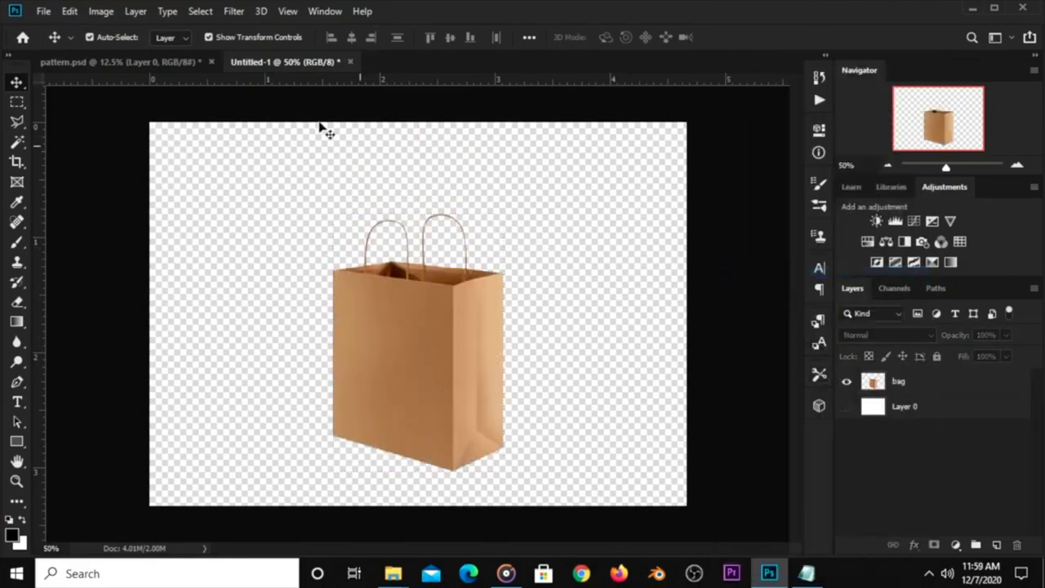
{"action": "left_click", "coordinate": [163, 64]}
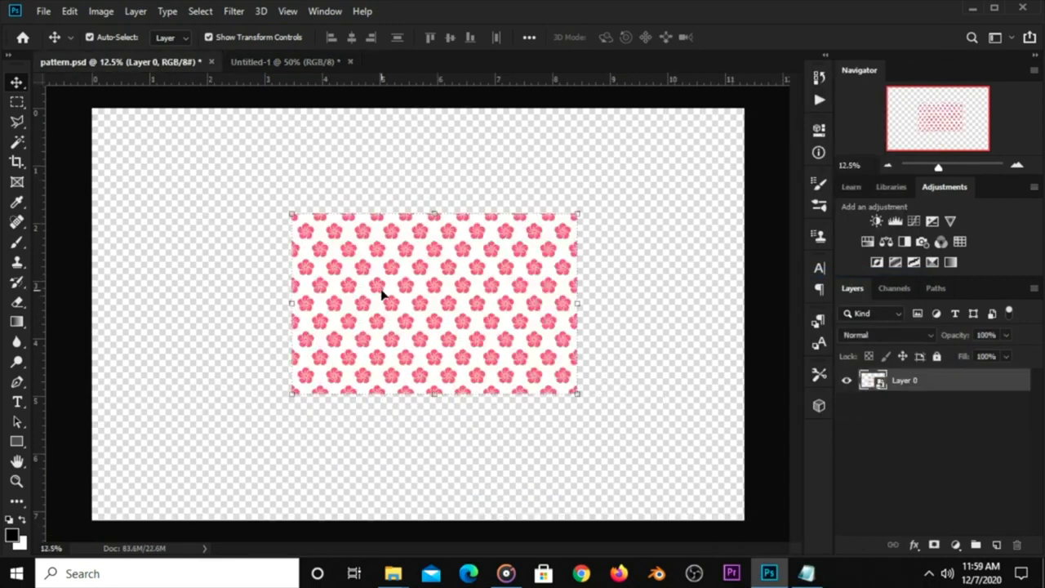
- Copy the flower pattern, add an empty Layer 1 above the bag, and start Vanishing Point
{"action": "key", "text": "ctrl+a"}
{"action": "key", "text": "ctrl+c"}
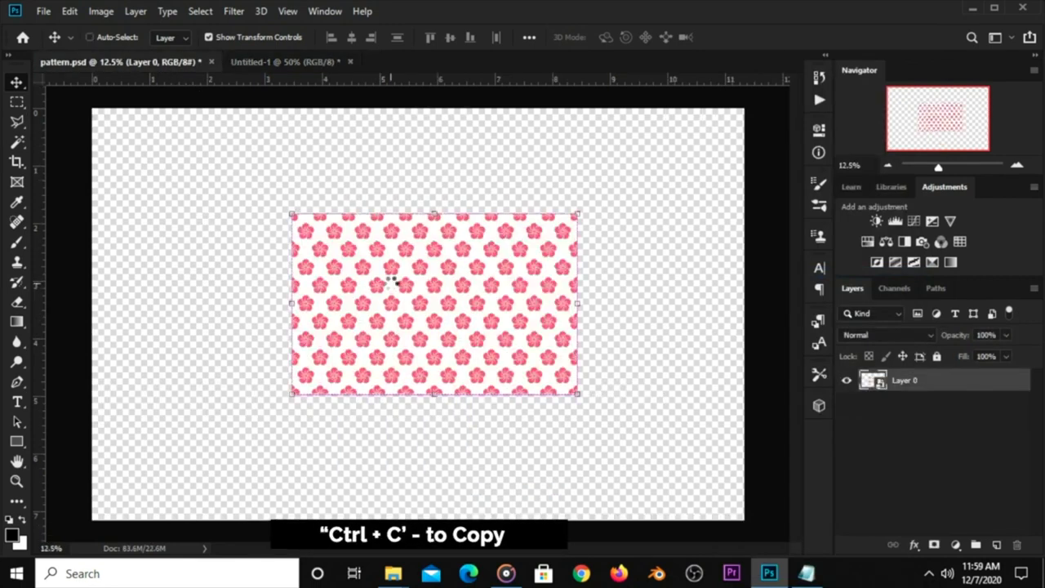
{"action": "left_click", "coordinate": [278, 63]}
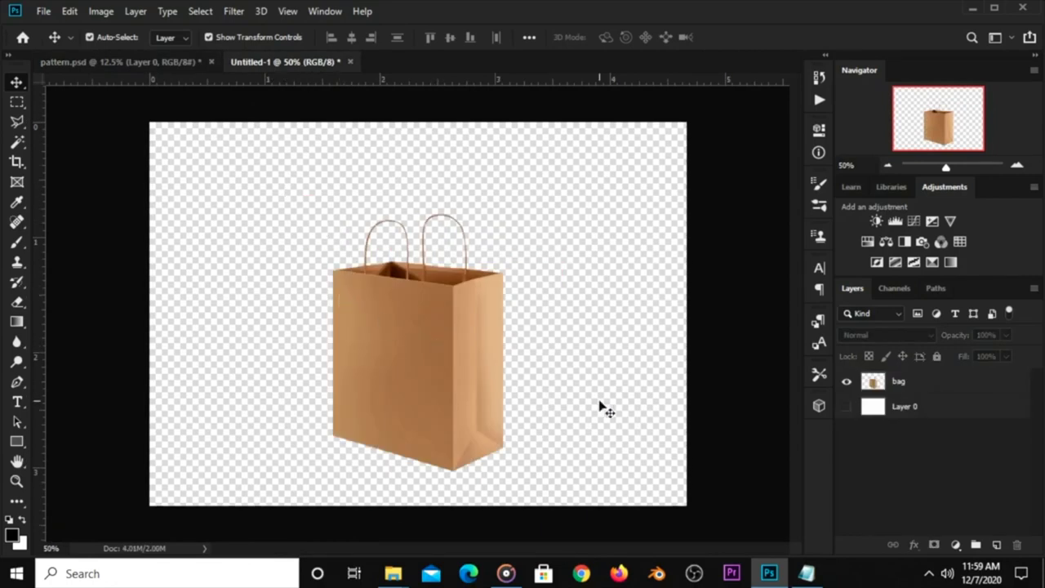
{"action": "left_click", "coordinate": [996, 546]}
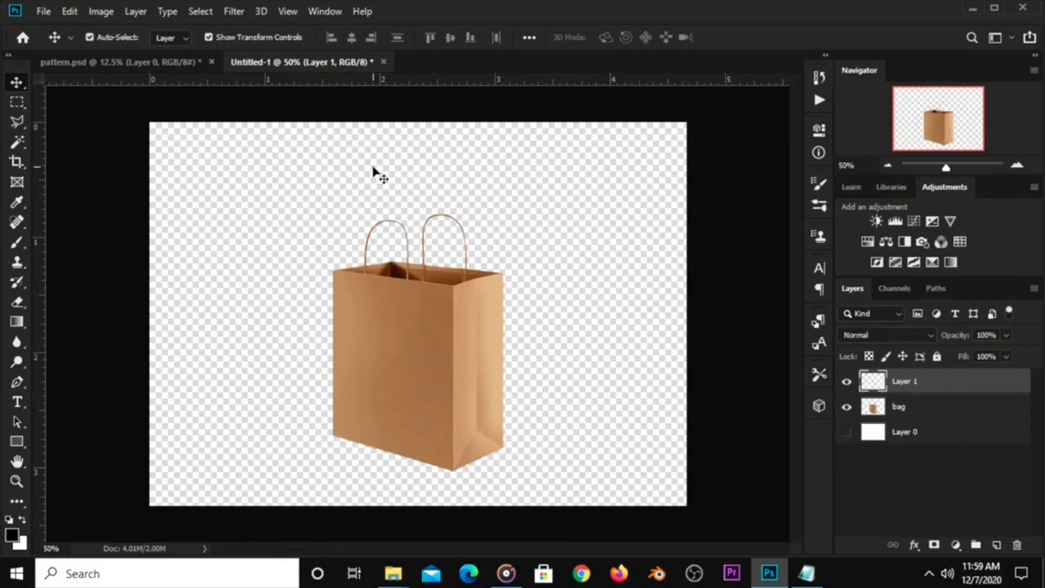
{"action": "left_click", "coordinate": [232, 13]}
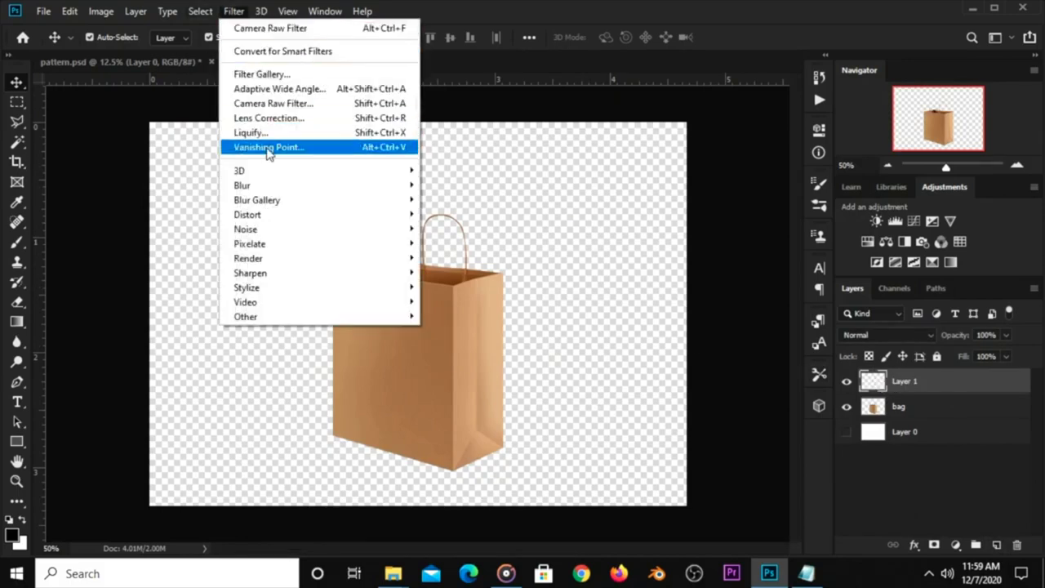
{"action": "left_click", "coordinate": [276, 147]}
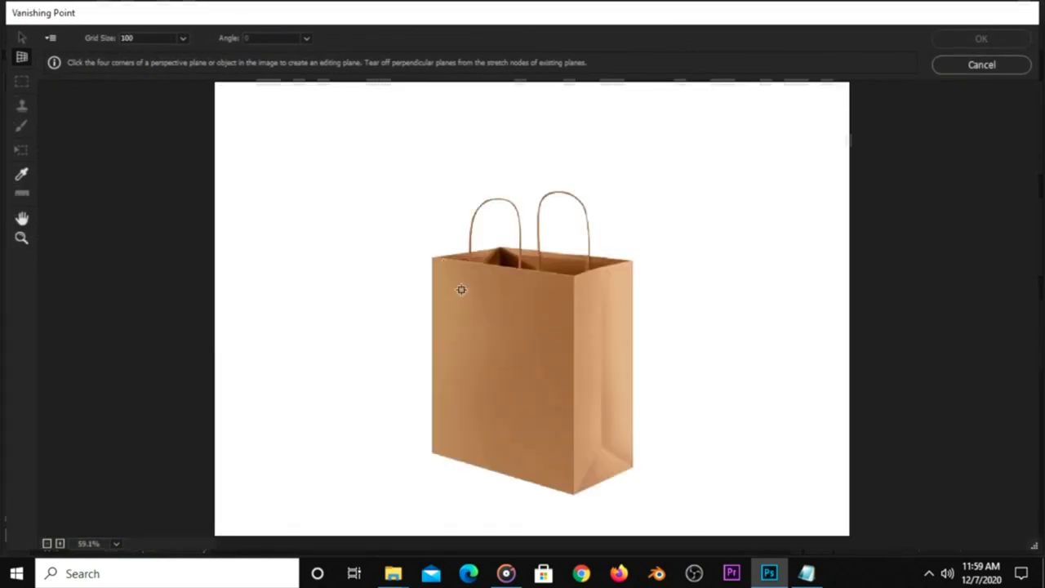
- Place plane corners at the side panel's top-right, bottom and top-left to outline it
{"action": "left_click", "coordinate": [634, 261]}
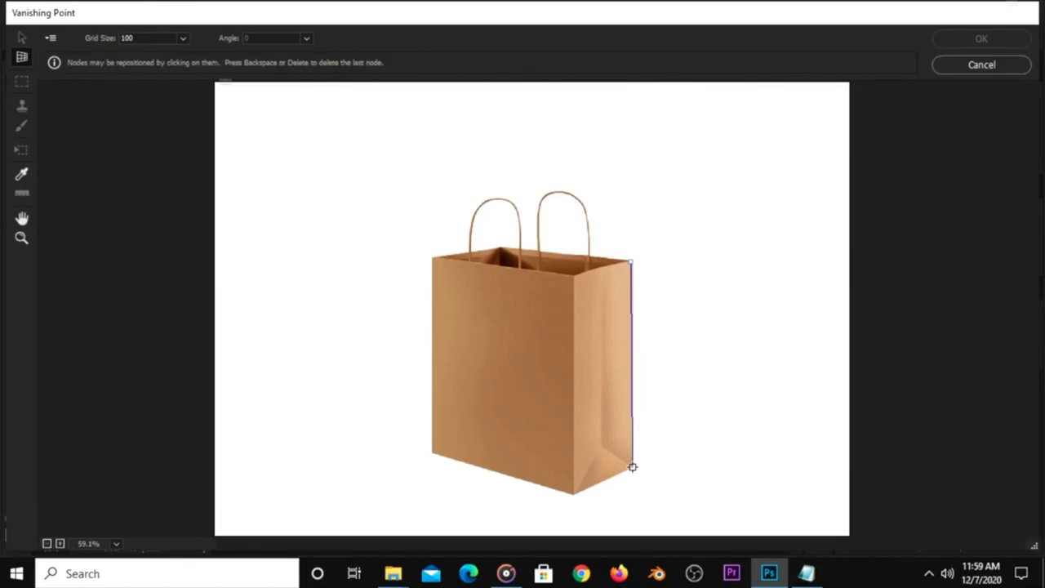
{"action": "left_click", "coordinate": [574, 493]}
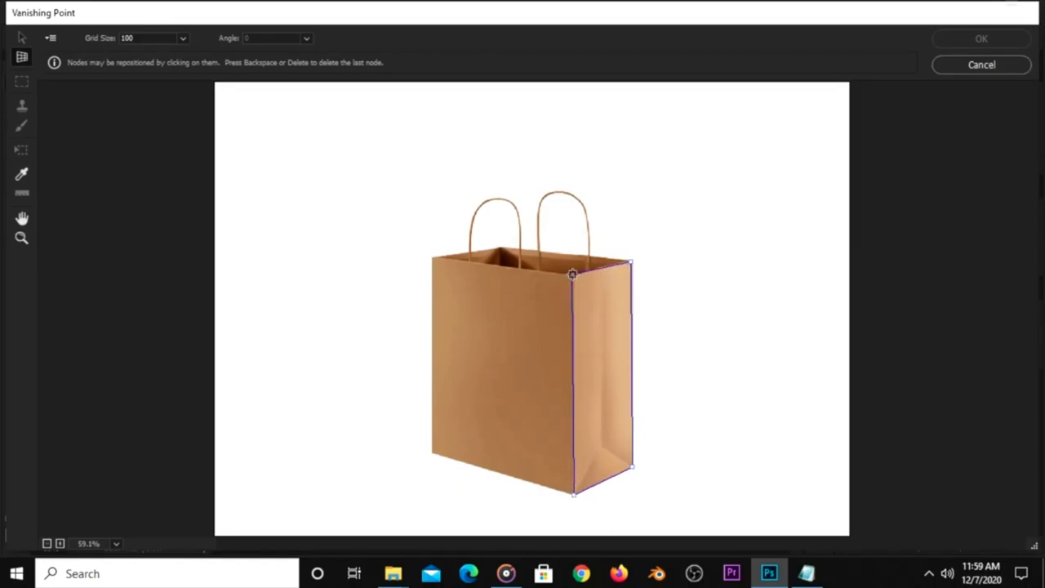
{"action": "left_click", "coordinate": [573, 274]}
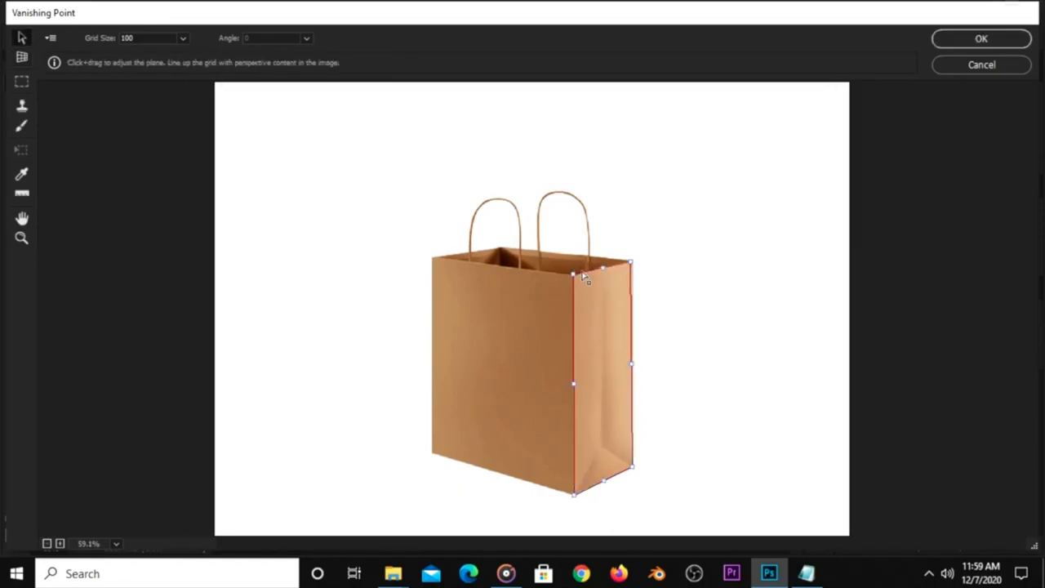
- Fix the side plane's corner into a valid grid and Ctrl-drag its edge into a perpendicular plane
{"action": "left_click_drag", "start_coordinate": [631, 262], "coordinate": [634, 263]}
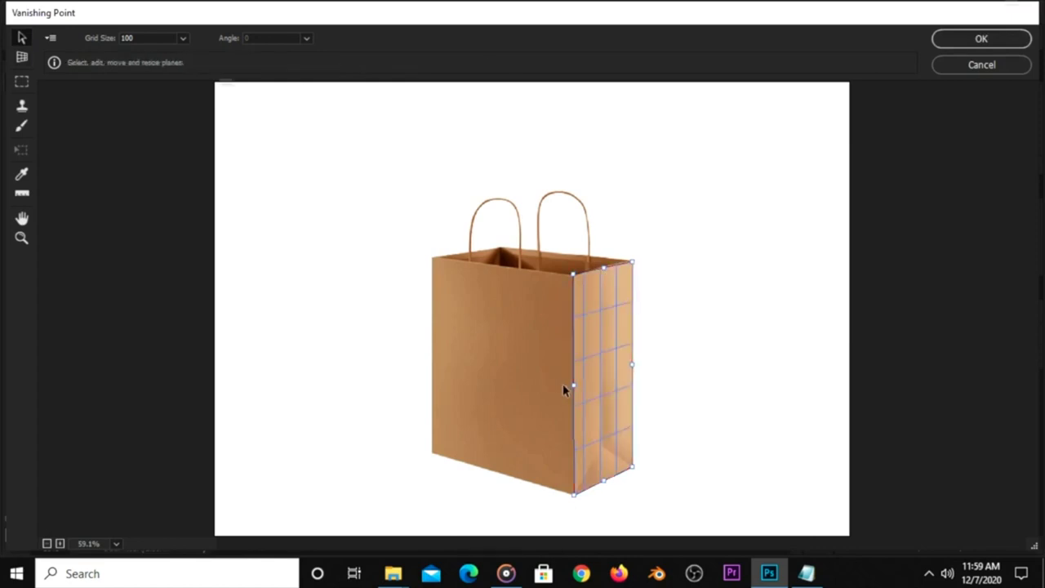
{"action": "key", "text": "ctrl"}
{"action": "mouse_move", "coordinate": [563, 384]}
{"action": "left_mouse_down"}
{"action": "mouse_move", "coordinate": [425, 372]}
{"action": "mouse_move", "coordinate": [433, 363]}
{"action": "left_mouse_up"}
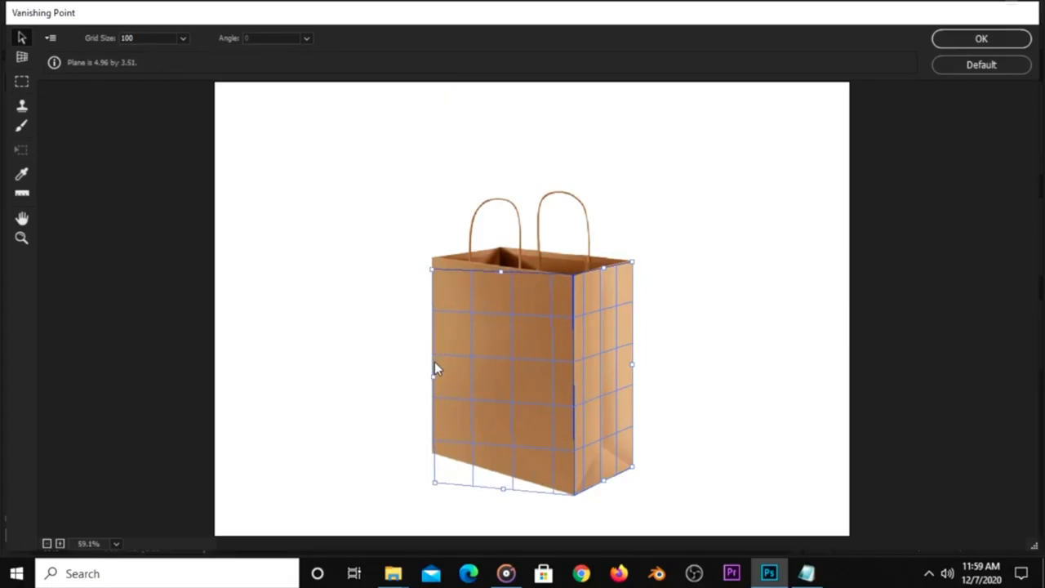
{"action": "left_click_drag", "start_coordinate": [434, 365], "coordinate": [435, 365]}
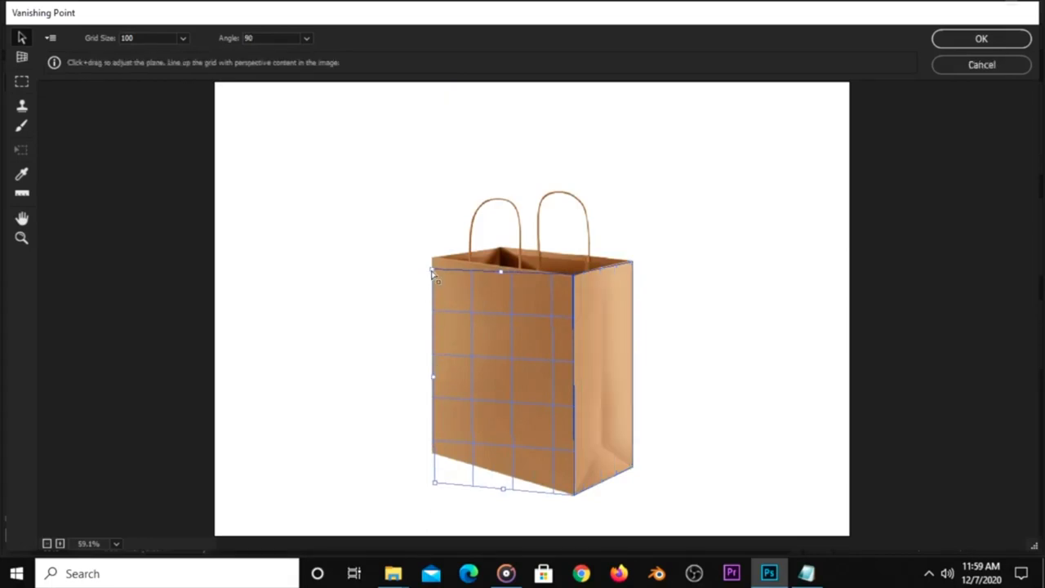
- Adjust the new plane's corners and top edge to fit the bag's front face
{"action": "left_click_drag", "start_coordinate": [433, 274], "coordinate": [436, 259]}
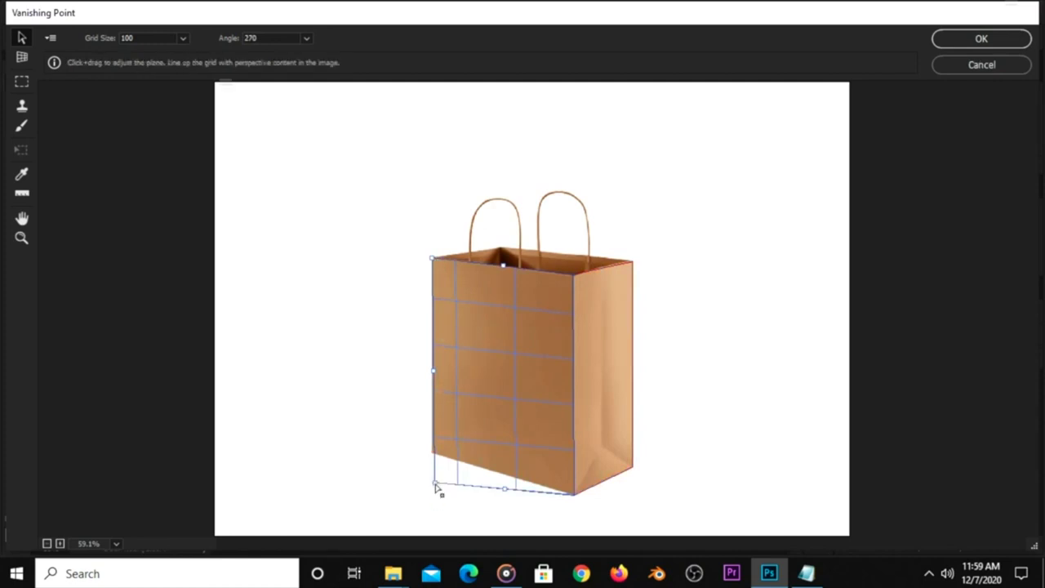
{"action": "left_click_drag", "start_coordinate": [436, 489], "coordinate": [430, 459]}
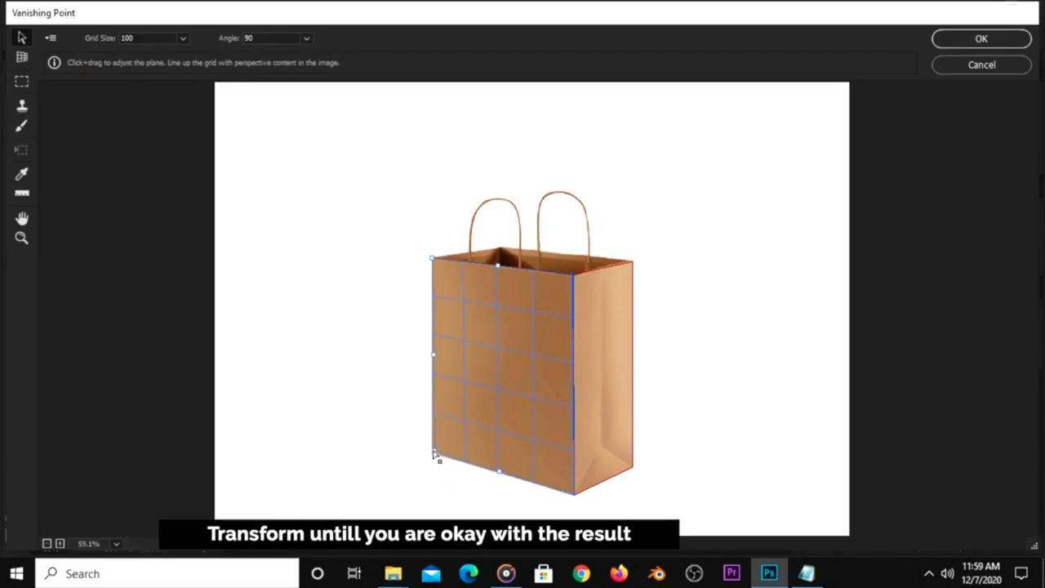
{"action": "left_click_drag", "start_coordinate": [434, 454], "coordinate": [432, 456]}
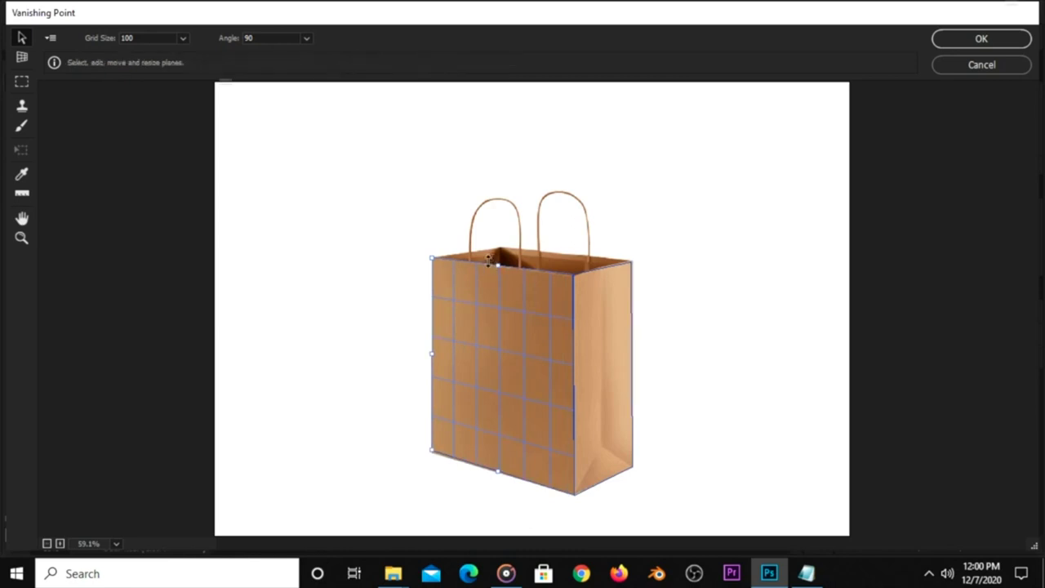
{"action": "left_click_drag", "start_coordinate": [497, 263], "coordinate": [498, 264]}
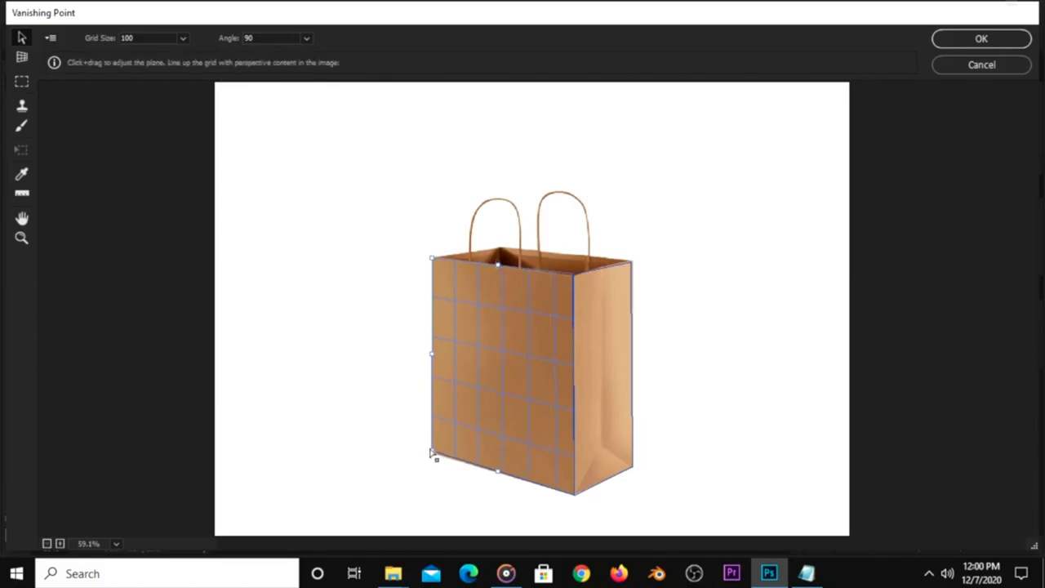
{"action": "left_click_drag", "start_coordinate": [431, 454], "coordinate": [433, 457]}
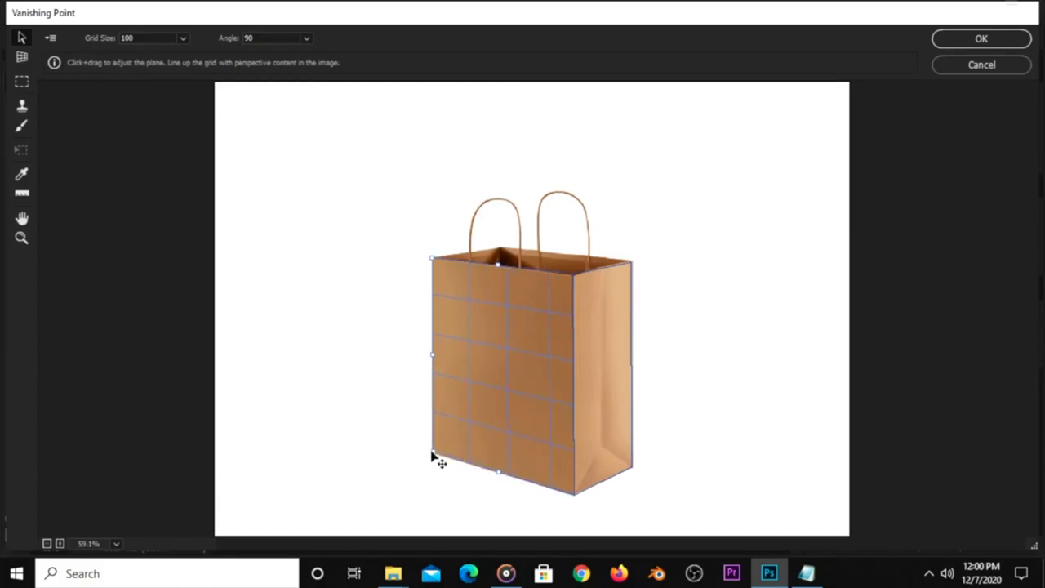
{"action": "left_click_drag", "start_coordinate": [432, 455], "coordinate": [433, 456]}
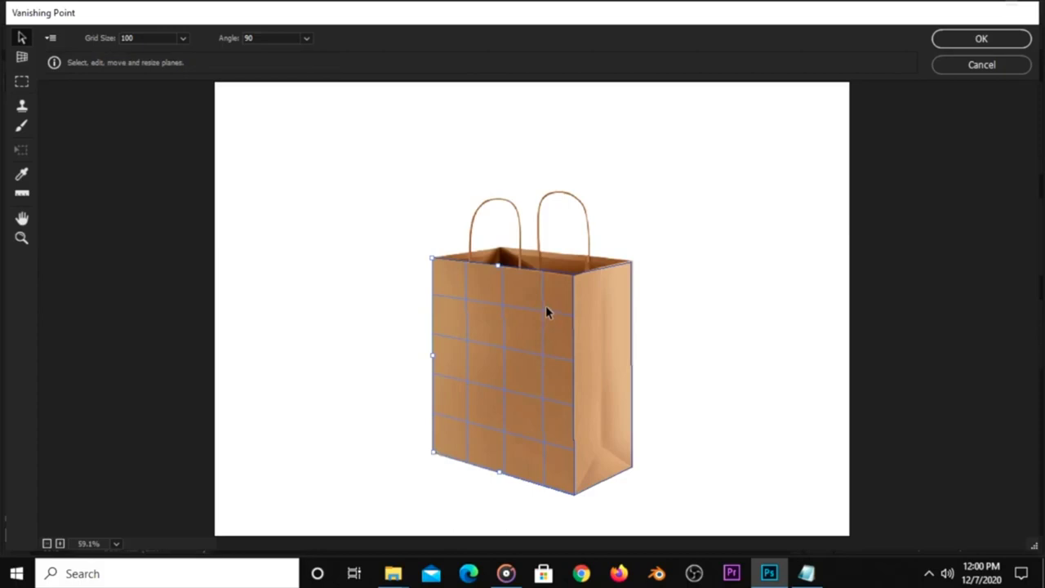
{"action": "left_click", "coordinate": [679, 347]}
- Commit the two perspective planes with OK and return to the pattern.psd document
{"action": "key", "text": "m"}
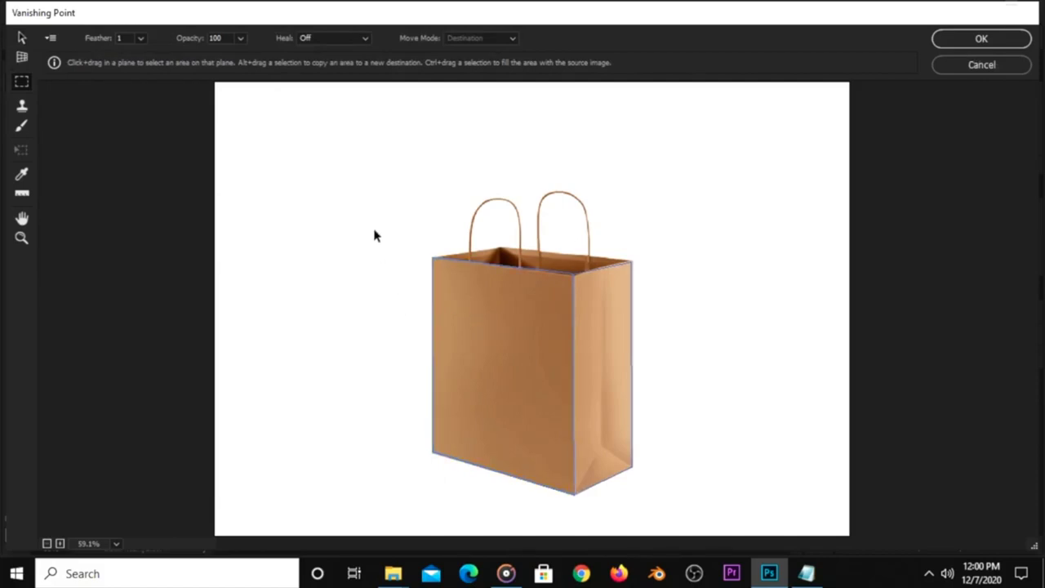
{"action": "key", "text": "alt"}
{"action": "left_click", "coordinate": [941, 41]}
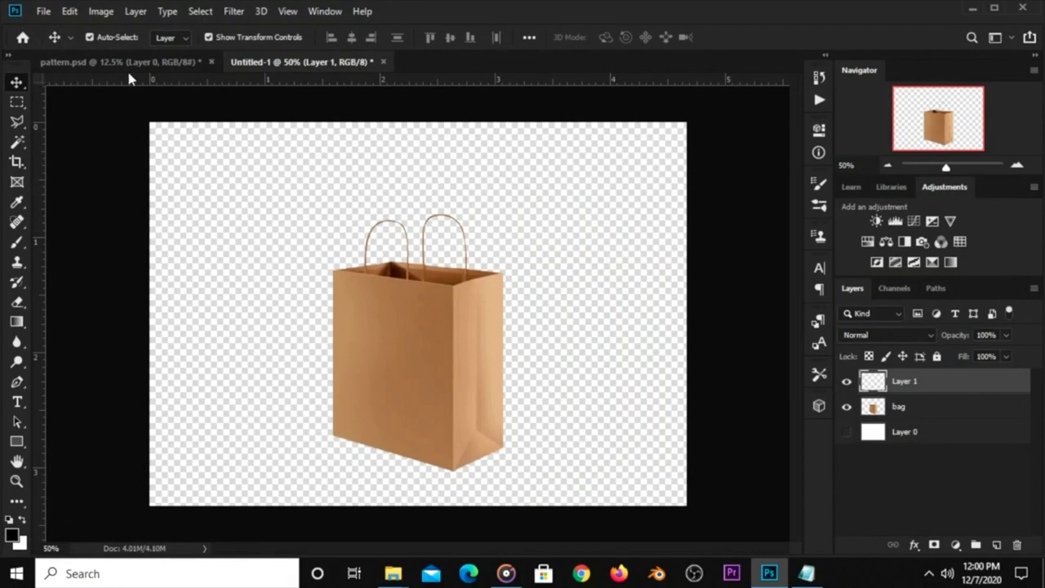
{"action": "left_click", "coordinate": [138, 64]}
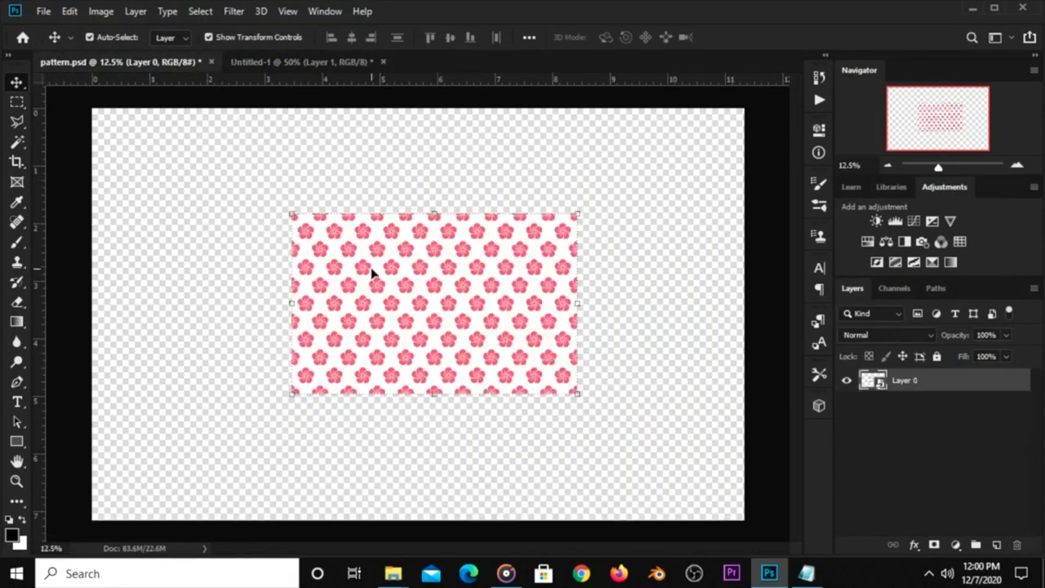
- Select all and copy the flower pattern, then return to the Untitled-1 bag document
{"action": "key", "text": "ctrl+a"}
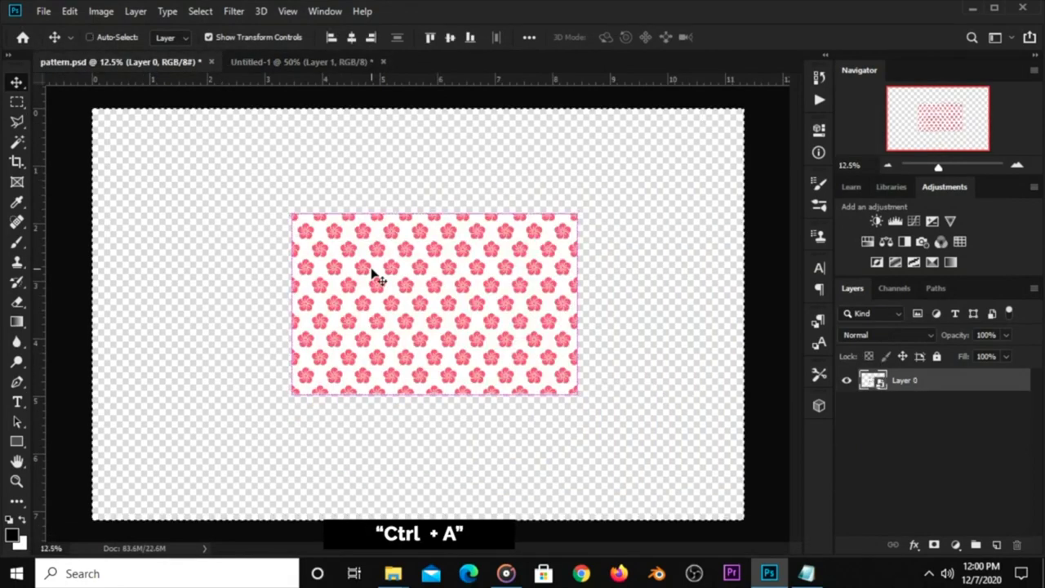
{"action": "key", "text": "ctrl+c"}
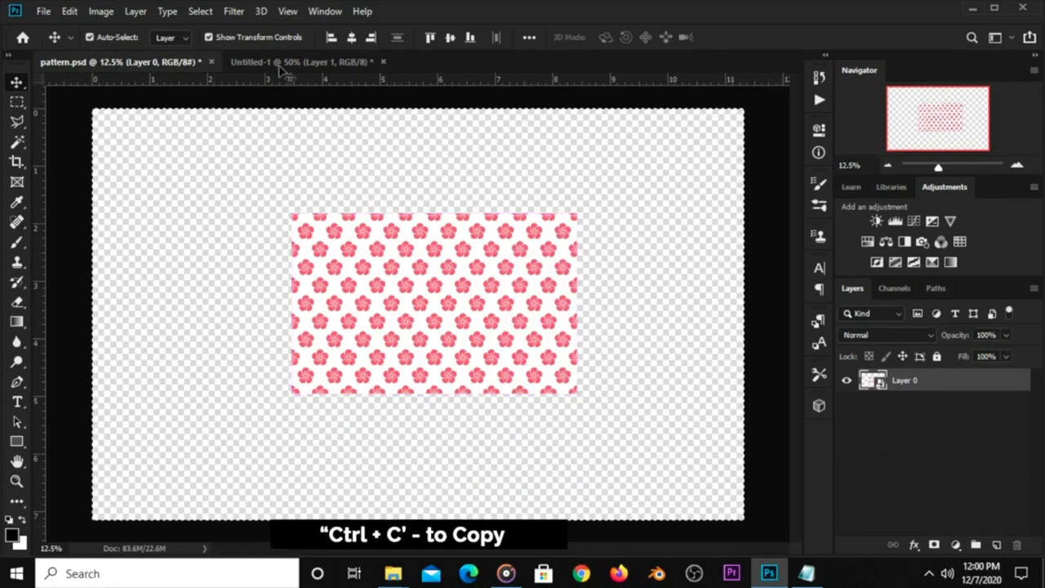
{"action": "left_click", "coordinate": [280, 63]}
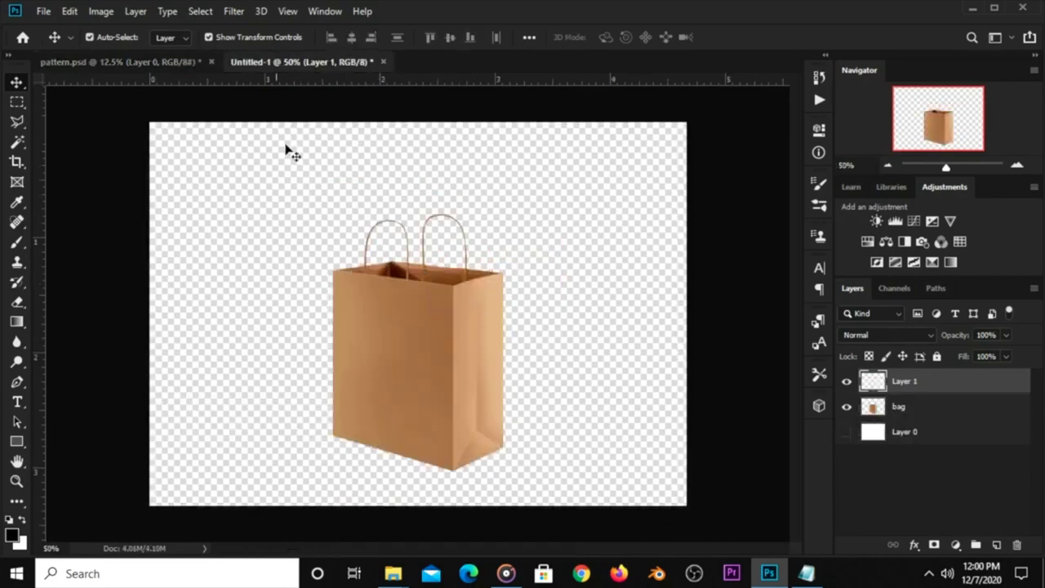
{"action": "left_click", "coordinate": [233, 11]}
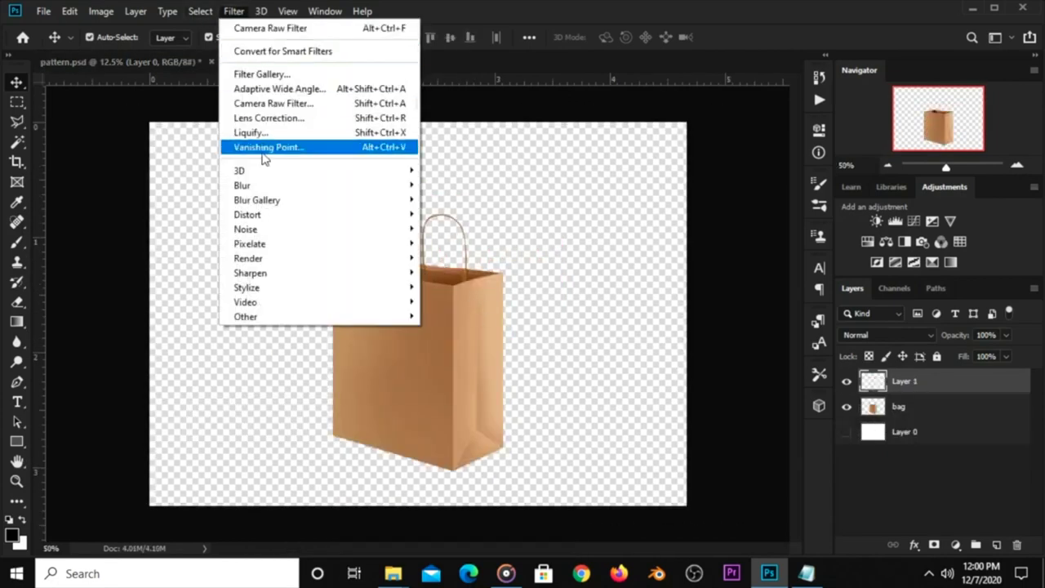
- Start Vanishing Point, paste the flower pattern, and switch to the Transform tool (T)
{"action": "left_click", "coordinate": [267, 152]}
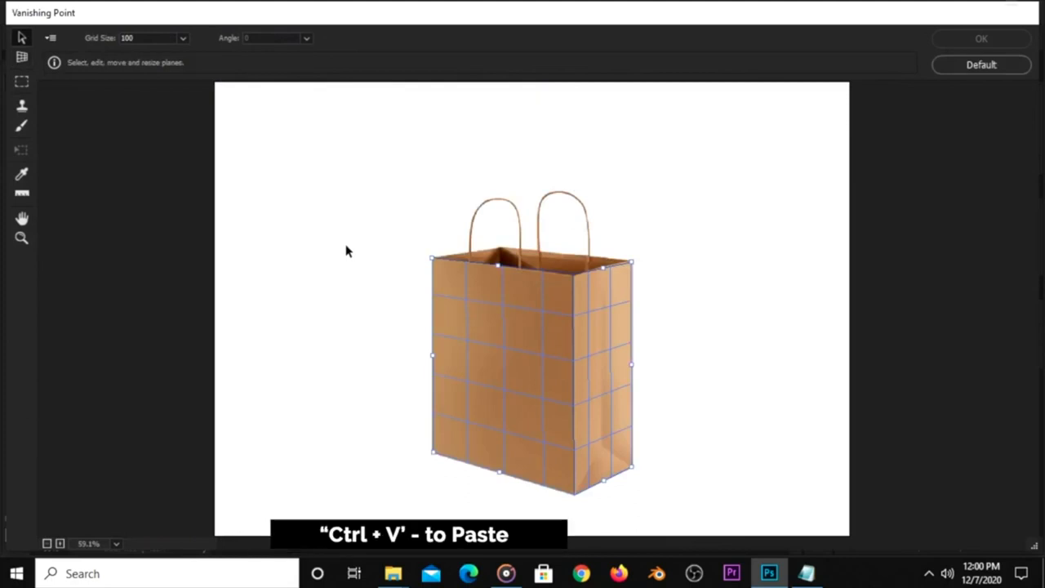
{"action": "key", "text": "ctrl+v"}
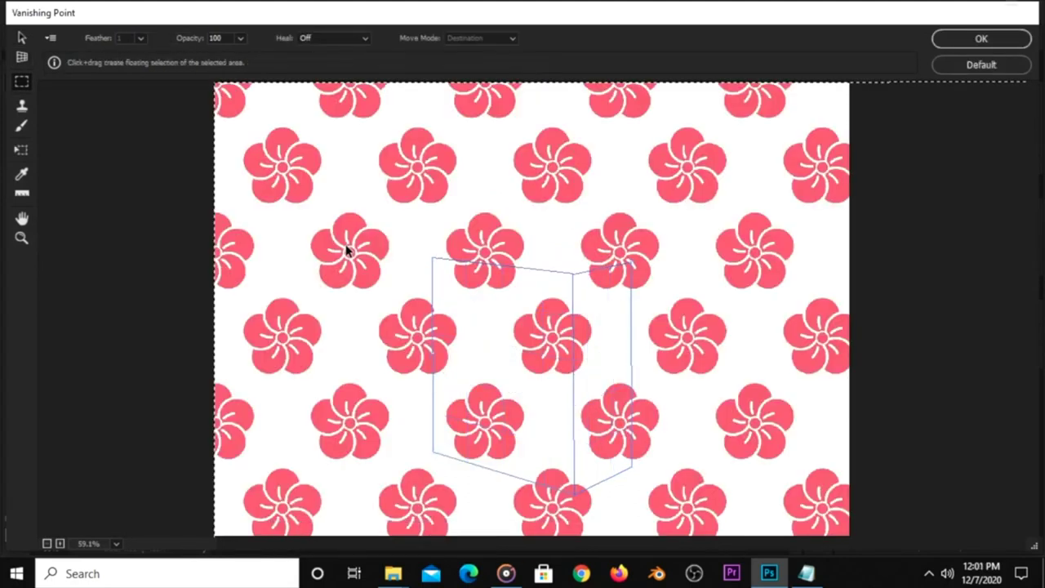
{"action": "key", "text": "t"}
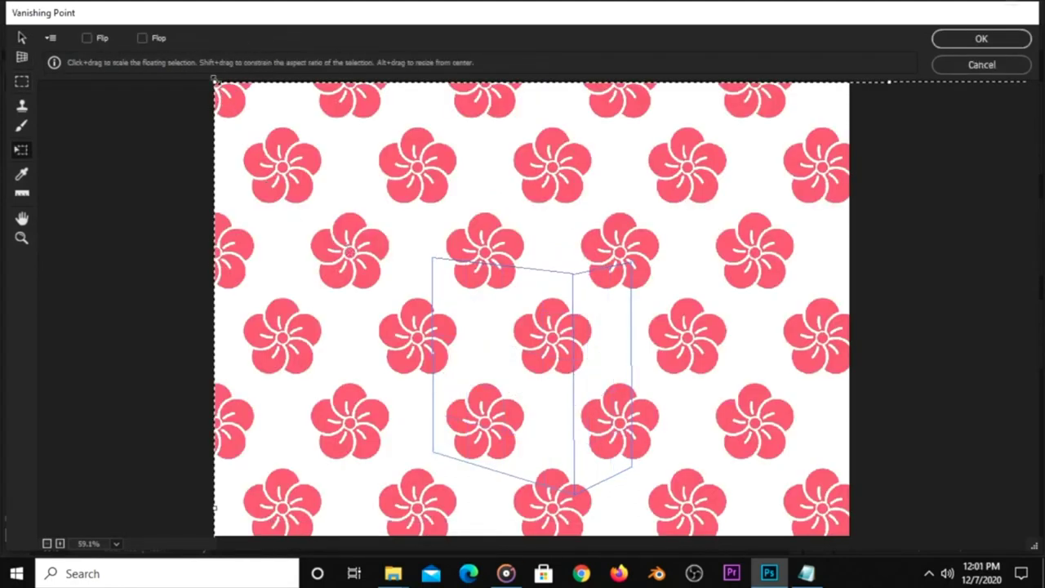
- Shrink the pasted pattern from its corner four times, moving it back up-left after each
{"action": "mouse_move", "coordinate": [208, 82]}
{"action": "left_mouse_down"}
{"action": "mouse_move", "coordinate": [334, 213]}
{"action": "mouse_move", "coordinate": [352, 248]}
{"action": "mouse_move", "coordinate": [268, 155]}
{"action": "left_mouse_up"}
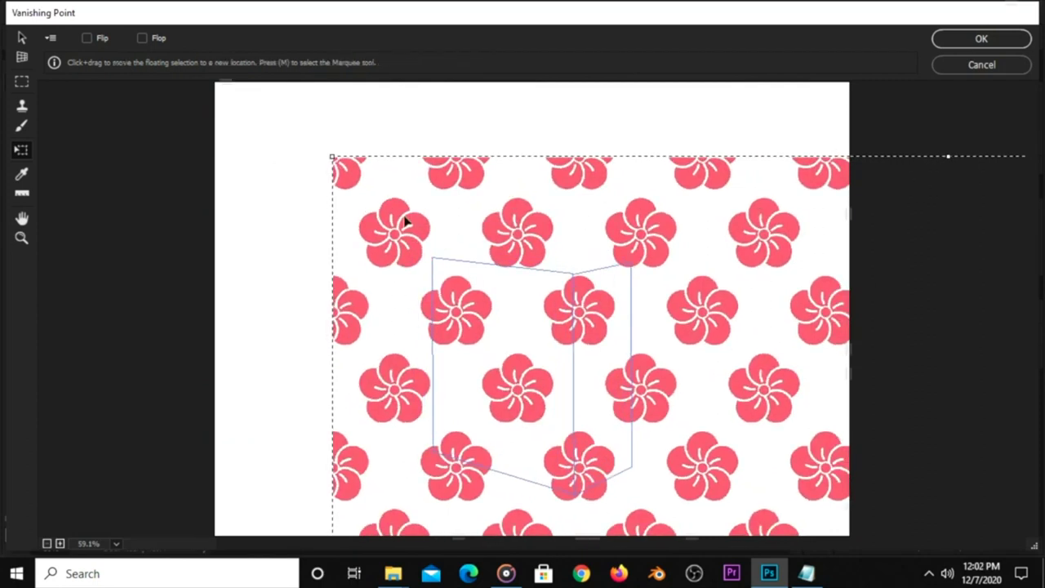
{"action": "left_click_drag", "start_coordinate": [335, 174], "coordinate": [299, 159]}
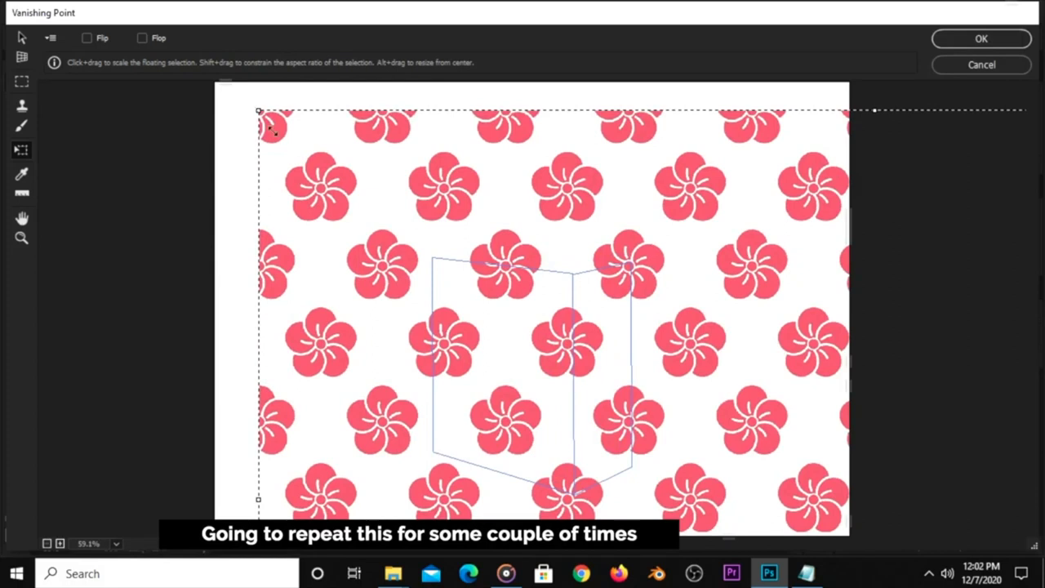
{"action": "left_click_drag", "start_coordinate": [271, 128], "coordinate": [326, 194]}
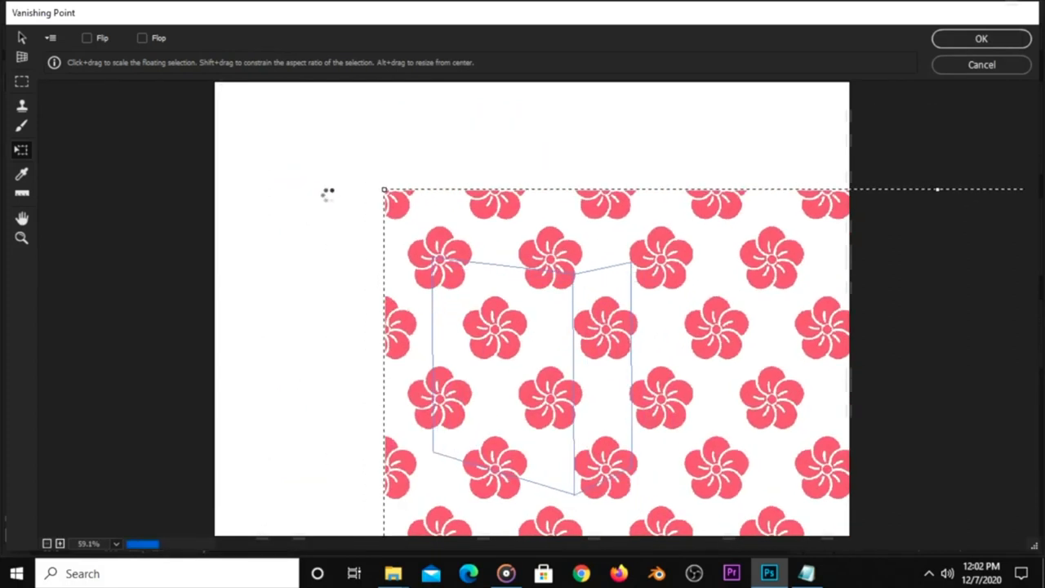
{"action": "left_click_drag", "start_coordinate": [392, 218], "coordinate": [275, 133]}
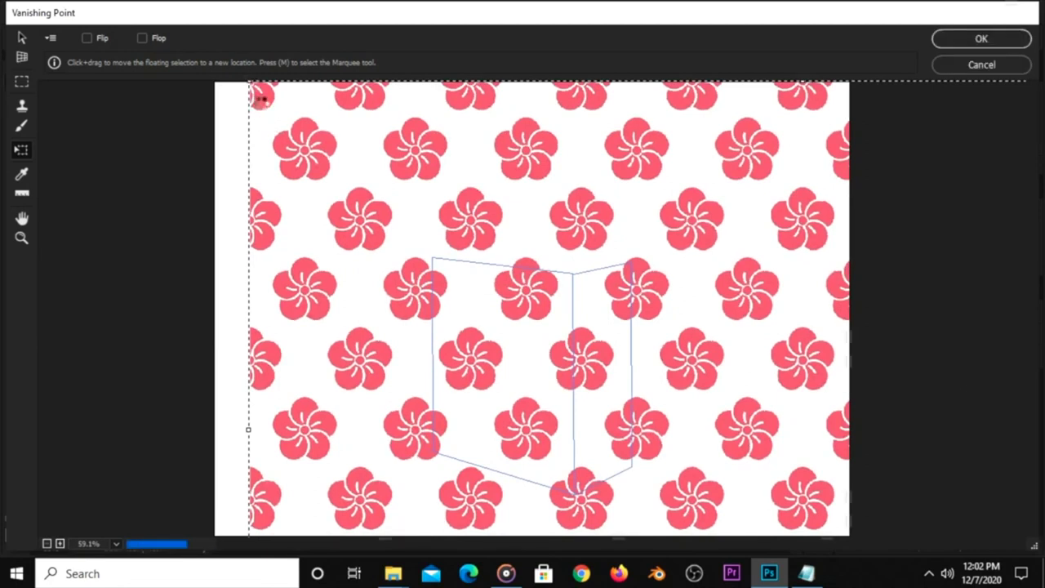
{"action": "left_click_drag", "start_coordinate": [260, 98], "coordinate": [307, 161]}
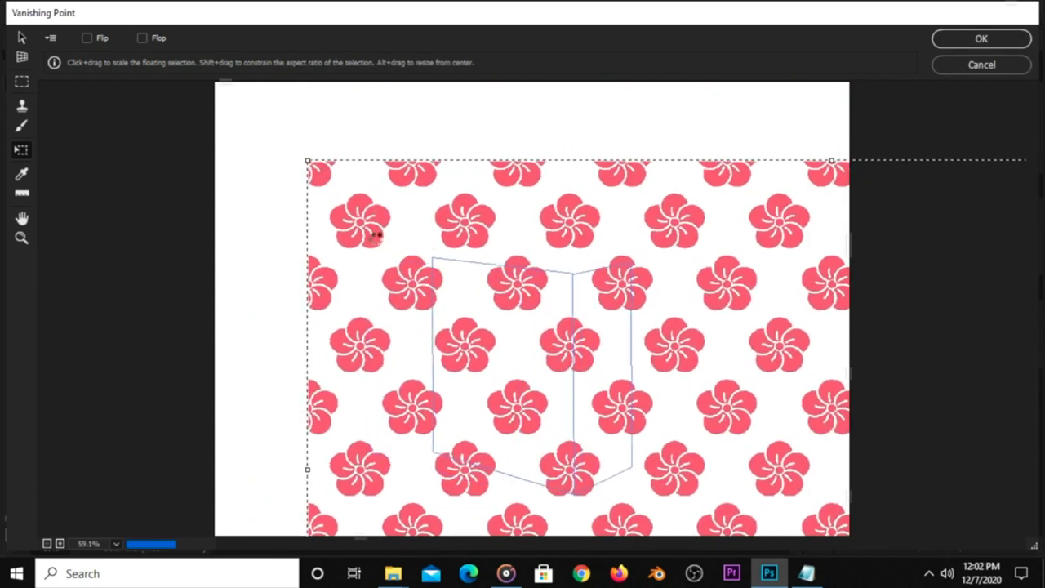
{"action": "left_click_drag", "start_coordinate": [355, 233], "coordinate": [333, 201]}
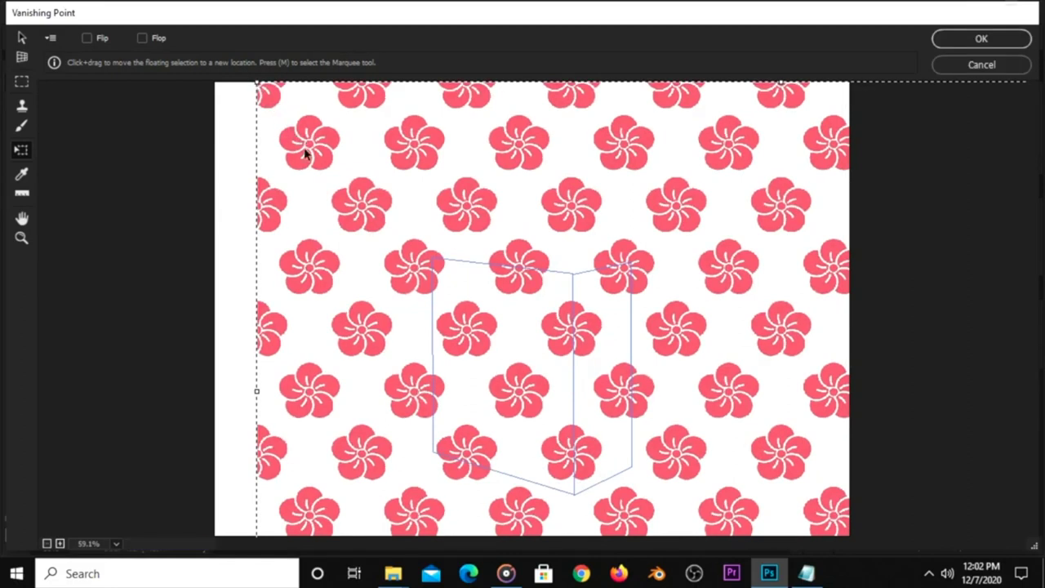
{"action": "mouse_move", "coordinate": [305, 153]}
{"action": "left_mouse_down"}
{"action": "mouse_move", "coordinate": [326, 202]}
{"action": "mouse_move", "coordinate": [248, 156]}
{"action": "left_mouse_up"}
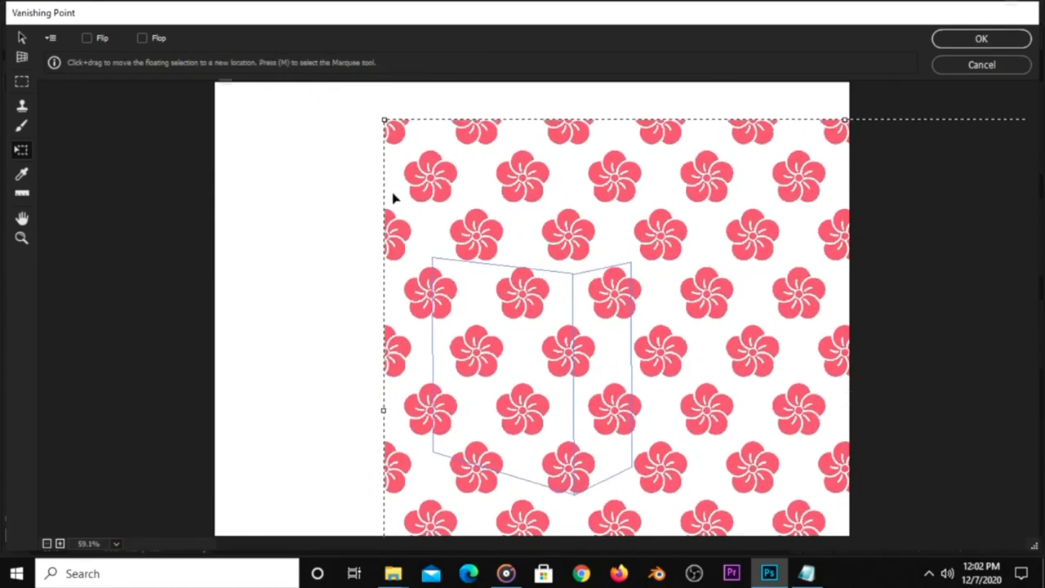
{"action": "left_click_drag", "start_coordinate": [393, 198], "coordinate": [291, 128]}
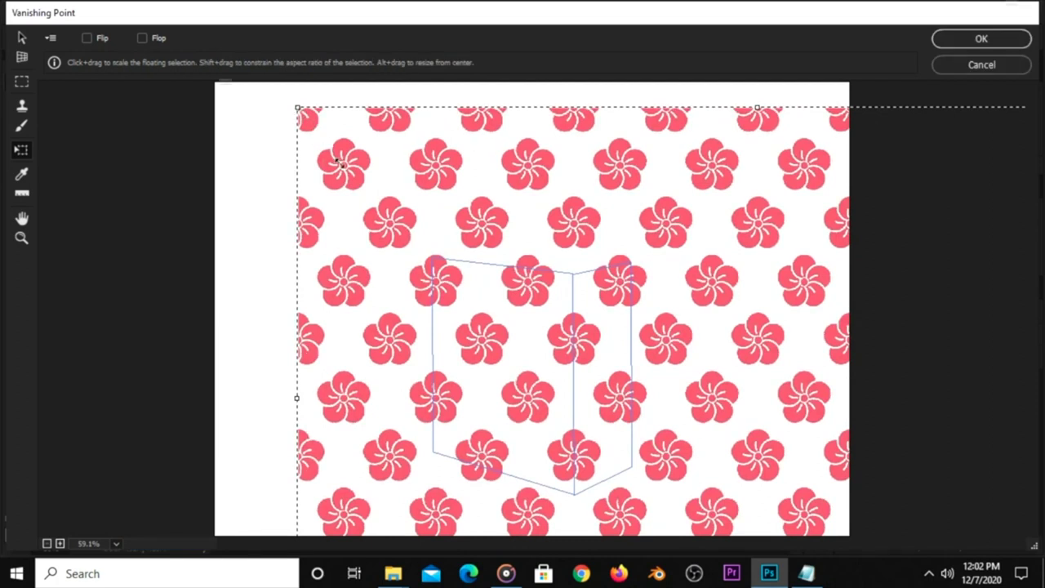
- Scale the flower pattern down four more times, shifting it up-left after each scale
{"action": "left_click_drag", "start_coordinate": [338, 161], "coordinate": [352, 179]}
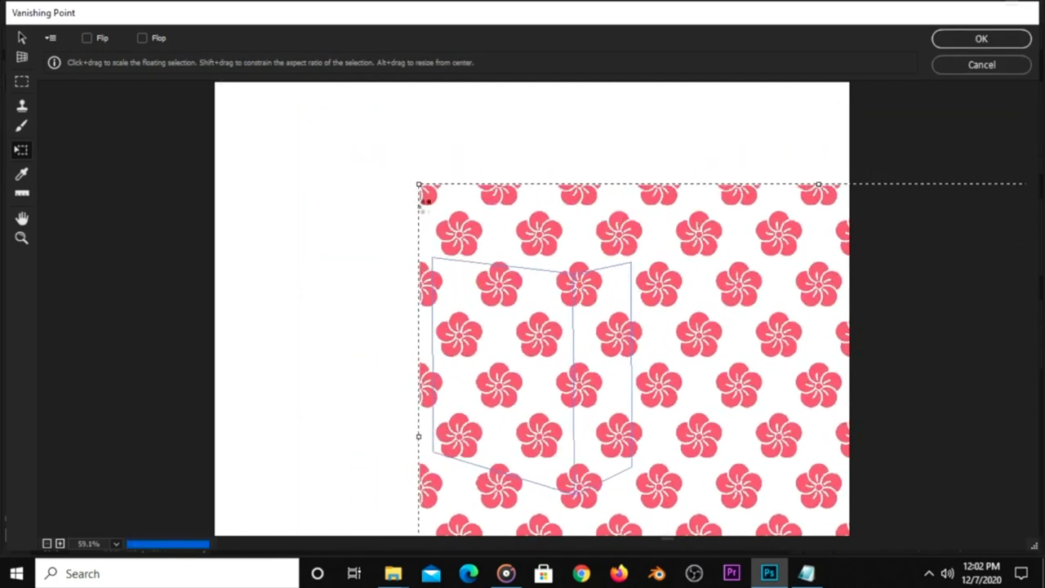
{"action": "left_click_drag", "start_coordinate": [428, 196], "coordinate": [300, 135]}
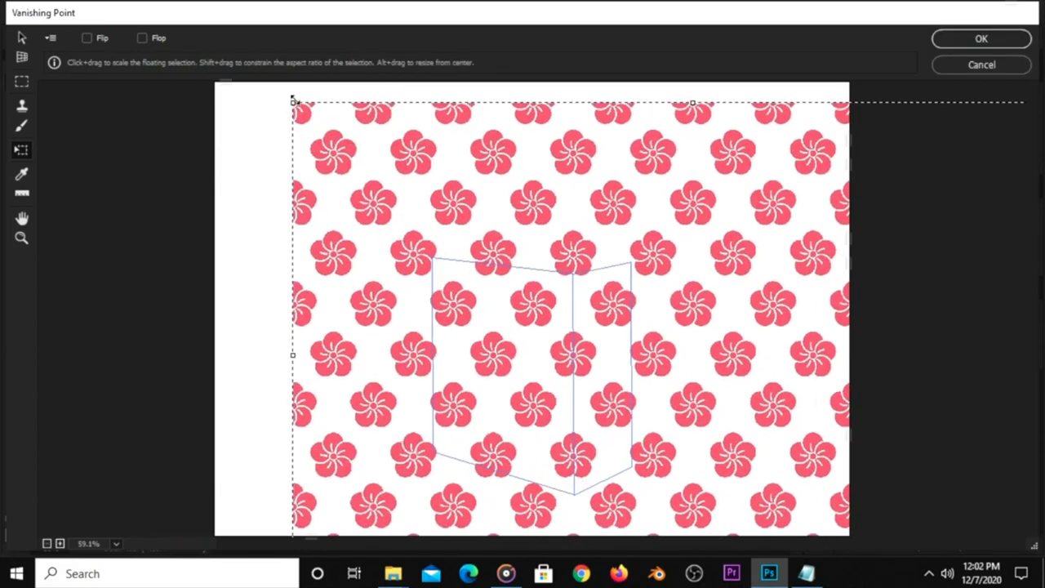
{"action": "mouse_move", "coordinate": [301, 112]}
{"action": "left_mouse_down"}
{"action": "mouse_move", "coordinate": [360, 184]}
{"action": "mouse_move", "coordinate": [333, 165]}
{"action": "left_mouse_up"}
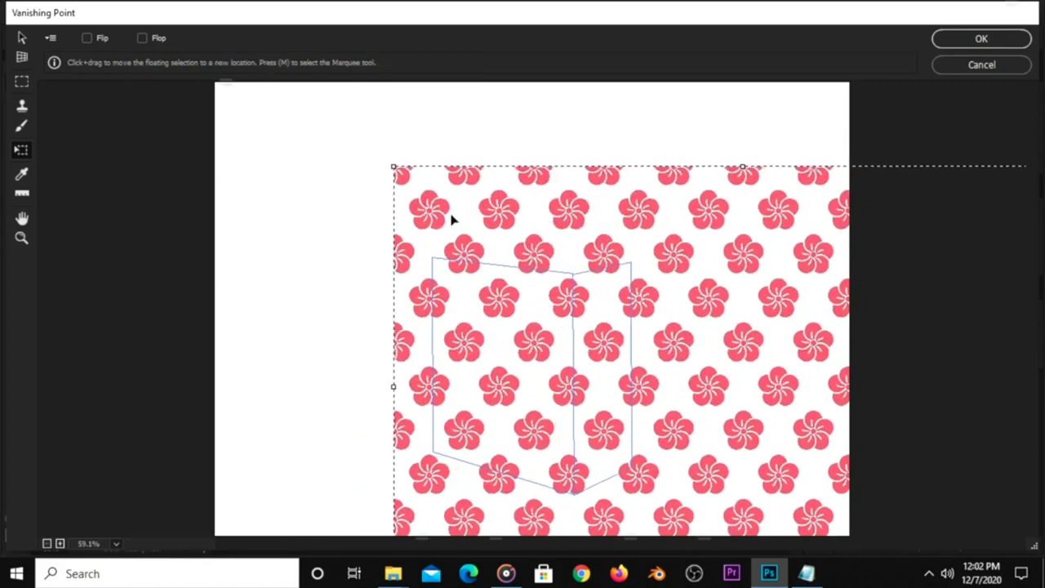
{"action": "left_click_drag", "start_coordinate": [453, 219], "coordinate": [391, 167]}
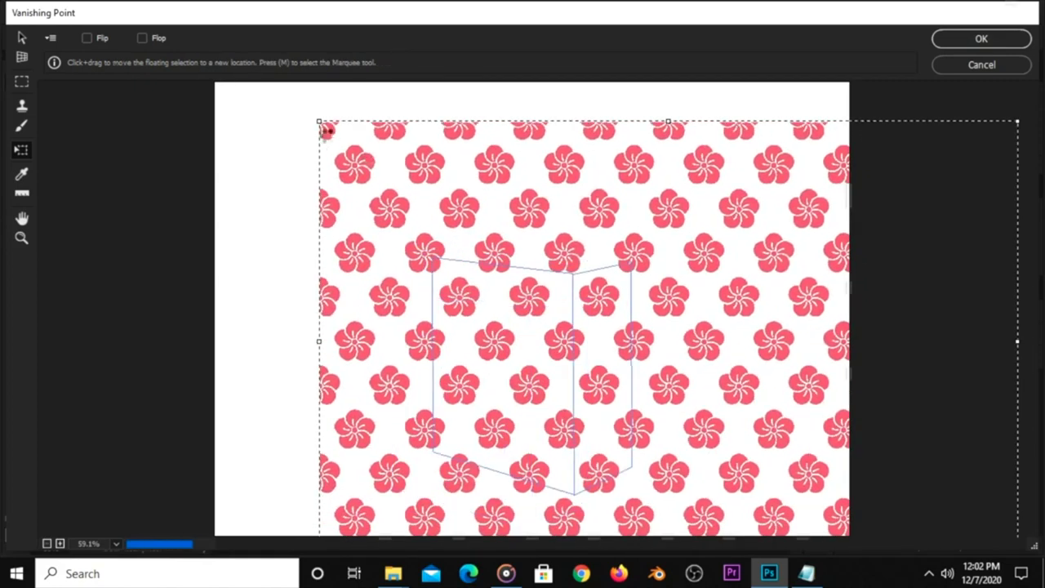
{"action": "left_click_drag", "start_coordinate": [319, 121], "coordinate": [366, 171]}
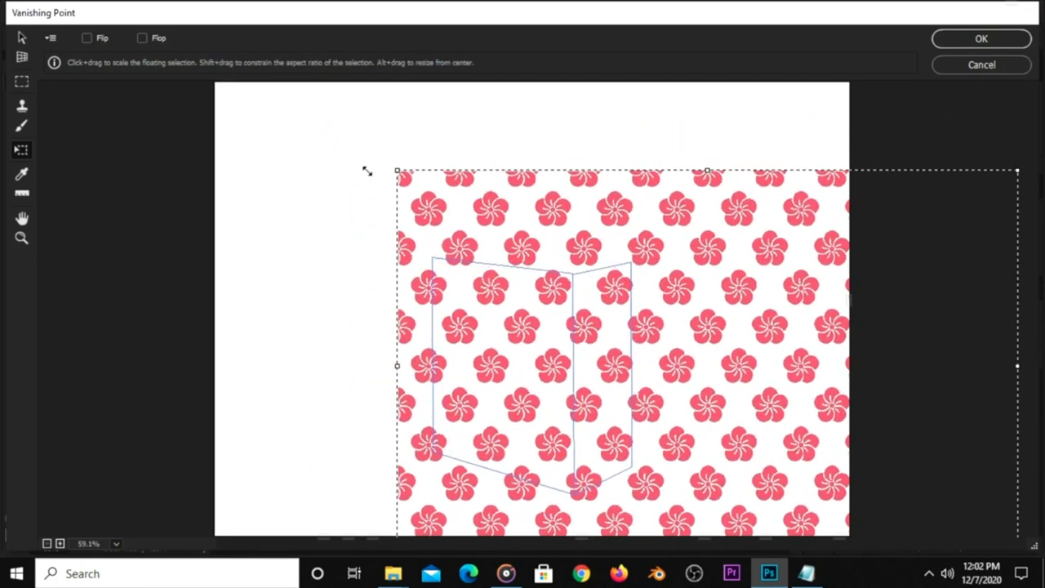
{"action": "left_click_drag", "start_coordinate": [481, 229], "coordinate": [398, 180]}
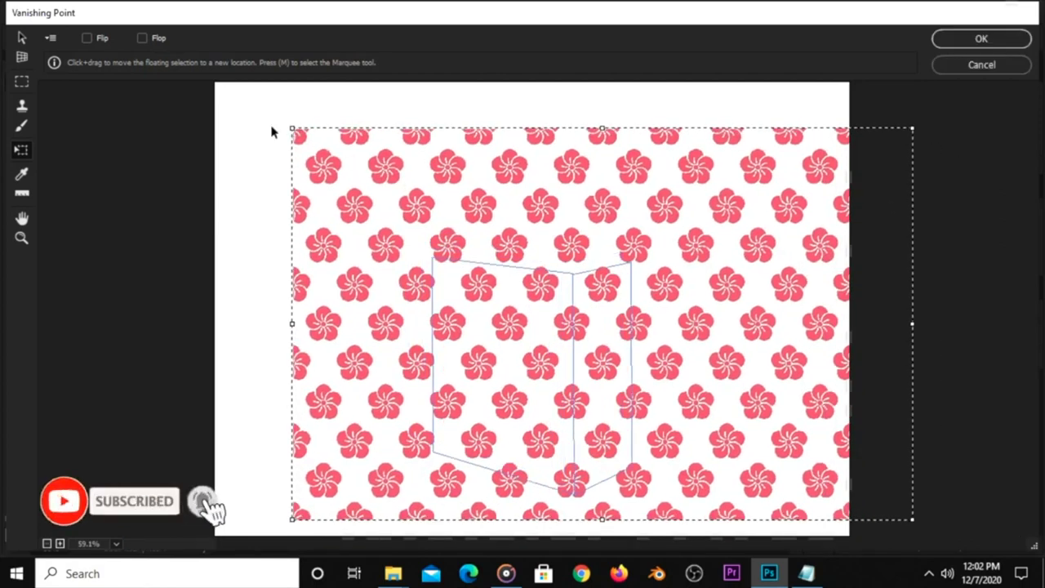
{"action": "left_click_drag", "start_coordinate": [305, 143], "coordinate": [401, 201]}
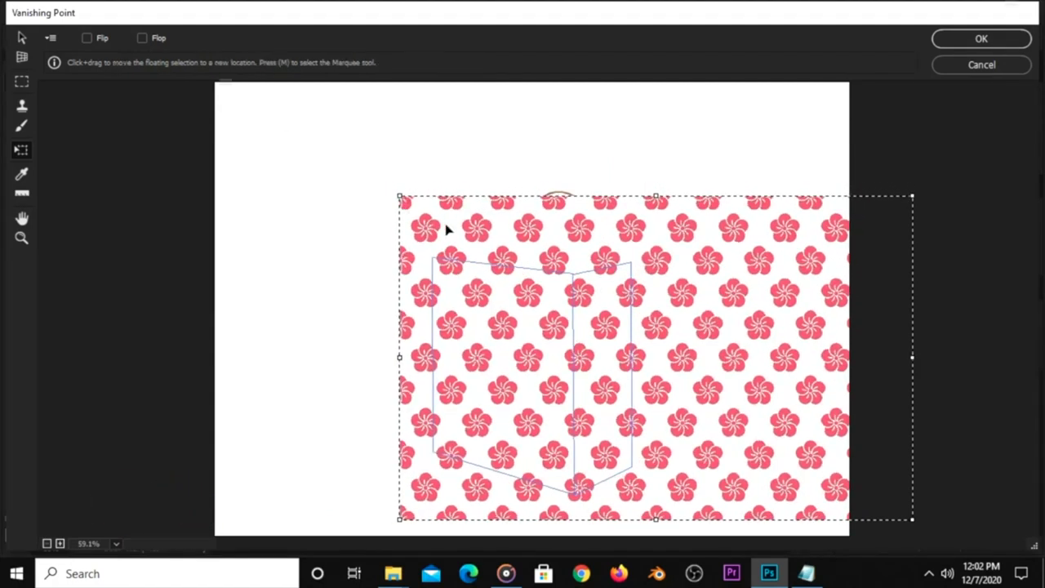
{"action": "left_click_drag", "start_coordinate": [446, 231], "coordinate": [424, 223]}
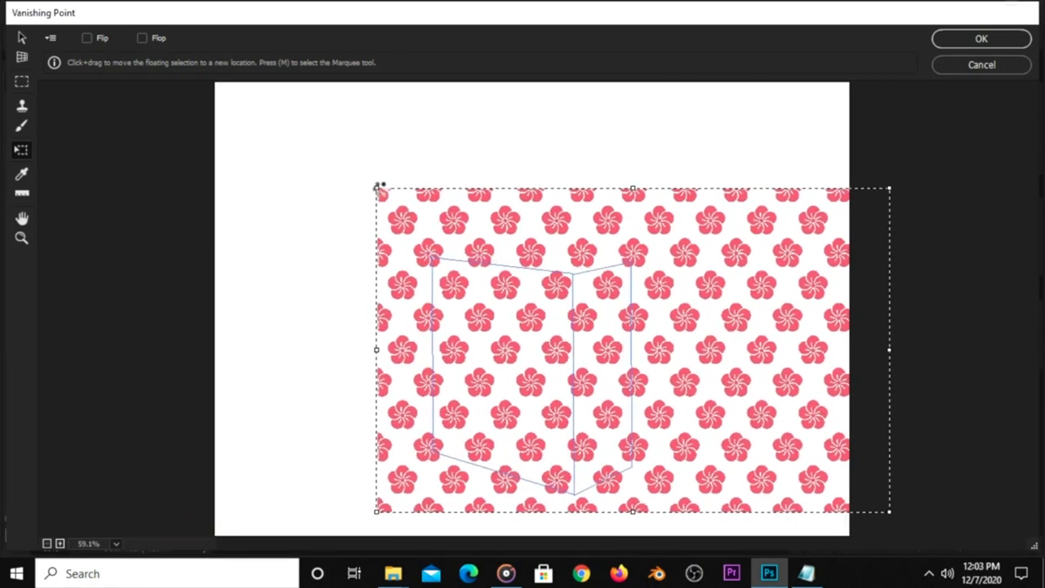
- Shrink the pattern slightly, drag it onto the bag's front and side planes, and apply
{"action": "left_click_drag", "start_coordinate": [378, 188], "coordinate": [404, 216]}
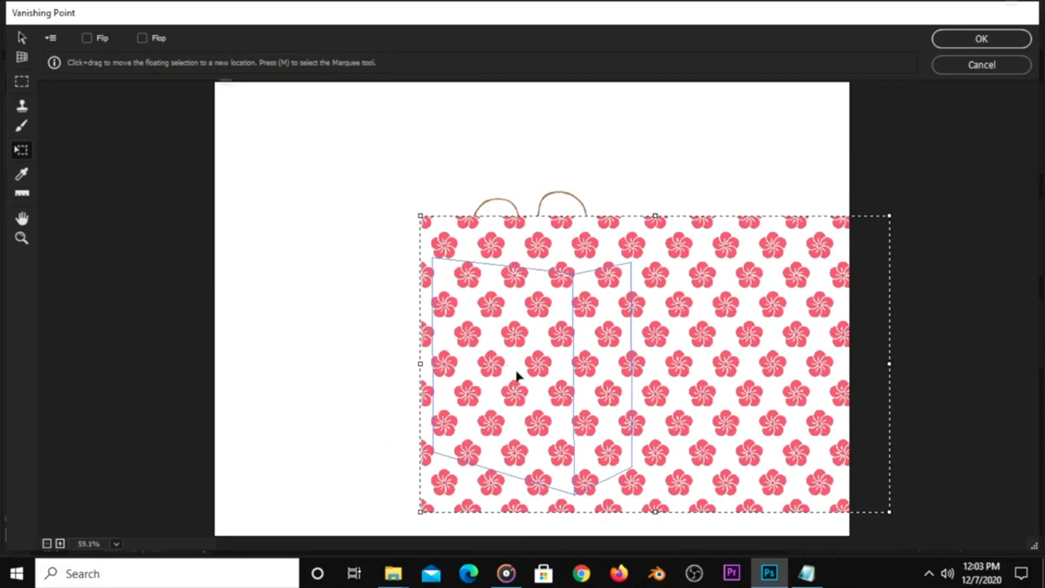
{"action": "left_click_drag", "start_coordinate": [523, 376], "coordinate": [480, 367]}
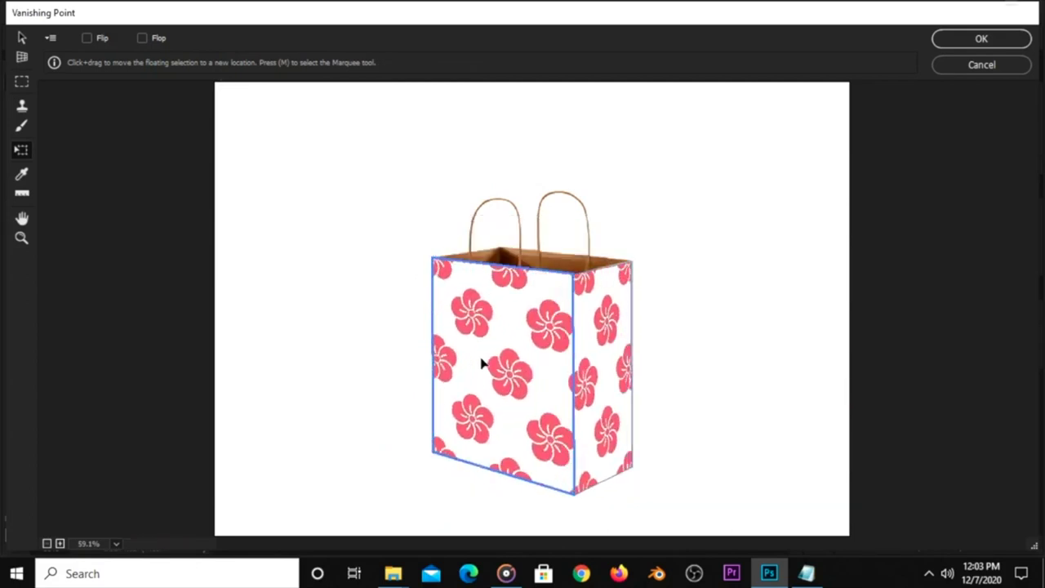
{"action": "left_click", "coordinate": [962, 41]}
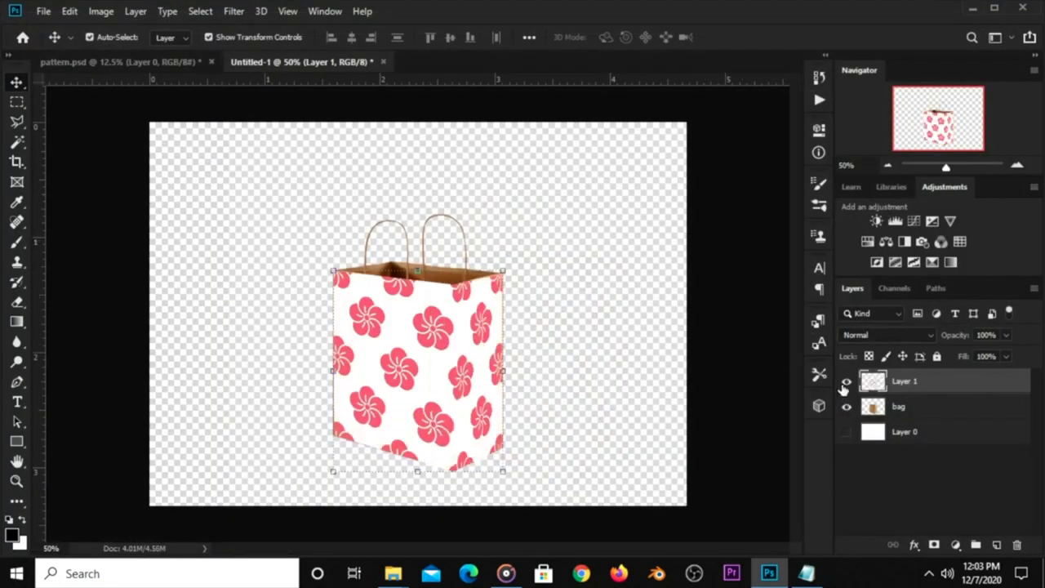
- Set Layer 1's flower pattern to Soft Light, toggling its visibility to compare against the plain bag
{"action": "left_click", "coordinate": [846, 382]}
{"action": "left_click", "coordinate": [846, 382]}
{"action": "left_click", "coordinate": [862, 337]}
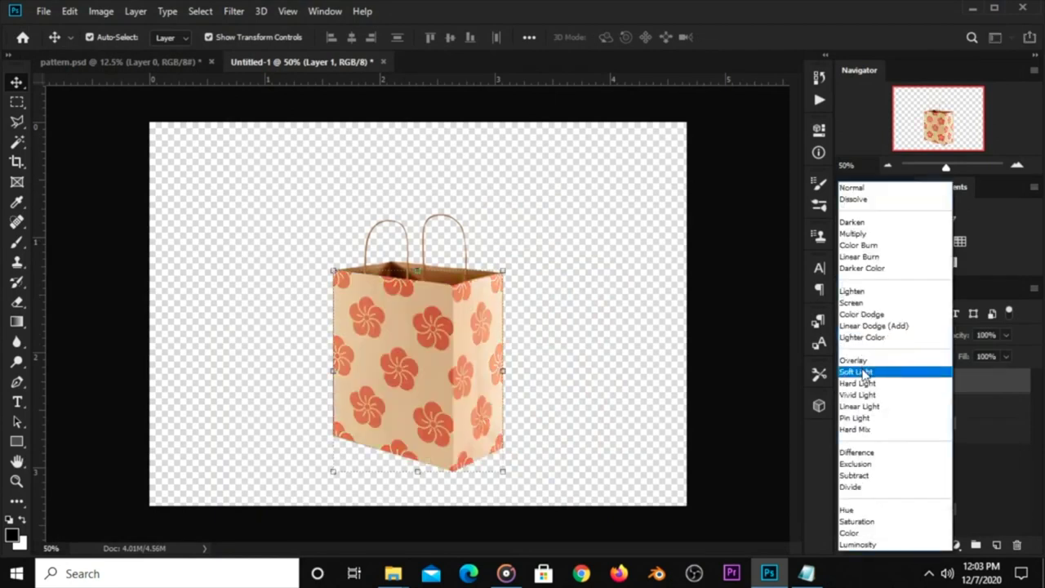
{"action": "left_click", "coordinate": [864, 374]}
{"action": "left_click", "coordinate": [751, 370]}
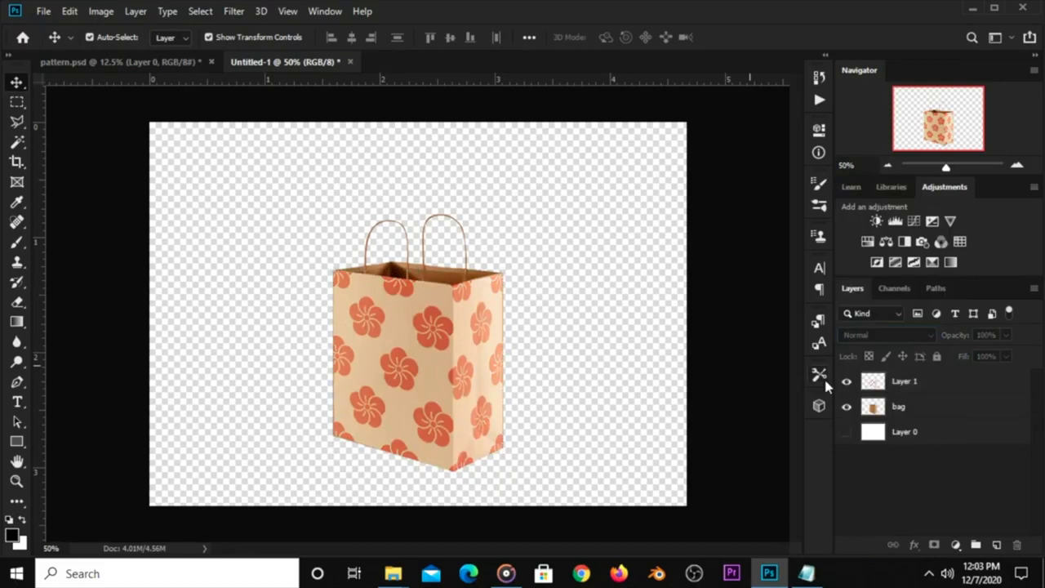
{"action": "left_click", "coordinate": [846, 382]}
{"action": "left_click", "coordinate": [846, 382]}
{"action": "key", "text": "ctrl+plus"}
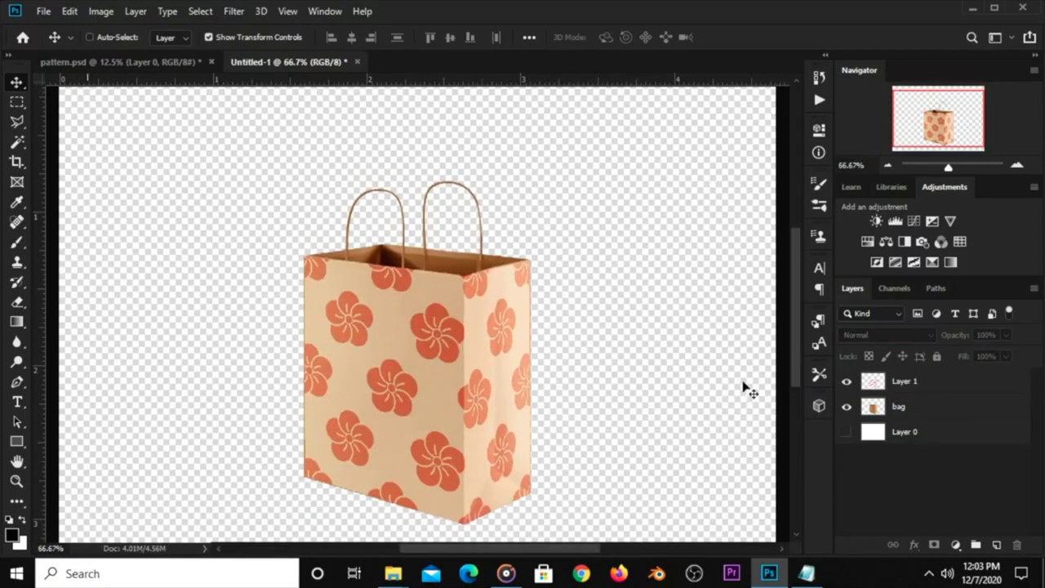
{"action": "key", "text": "ctrl+minus"}
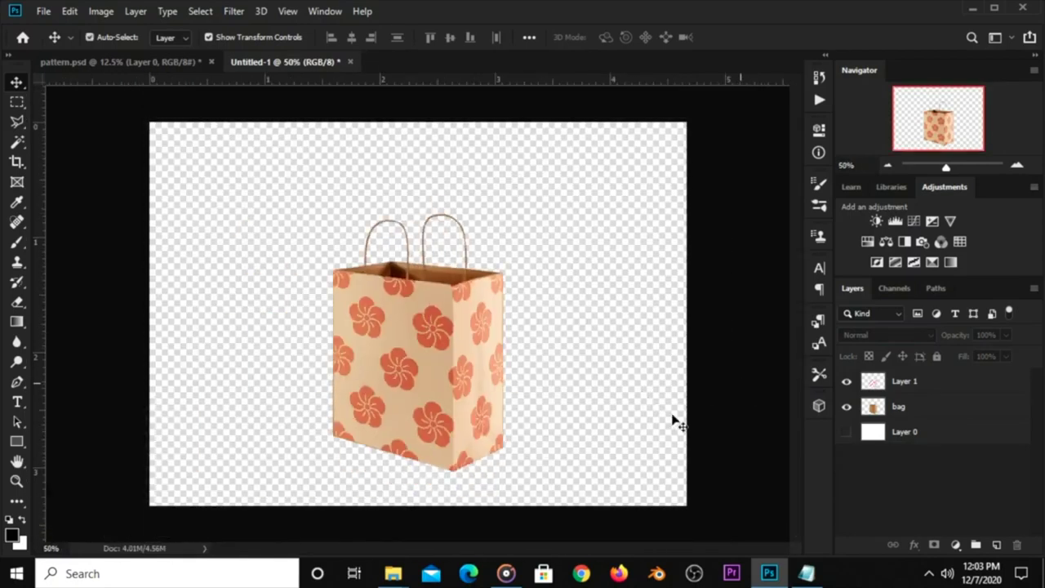